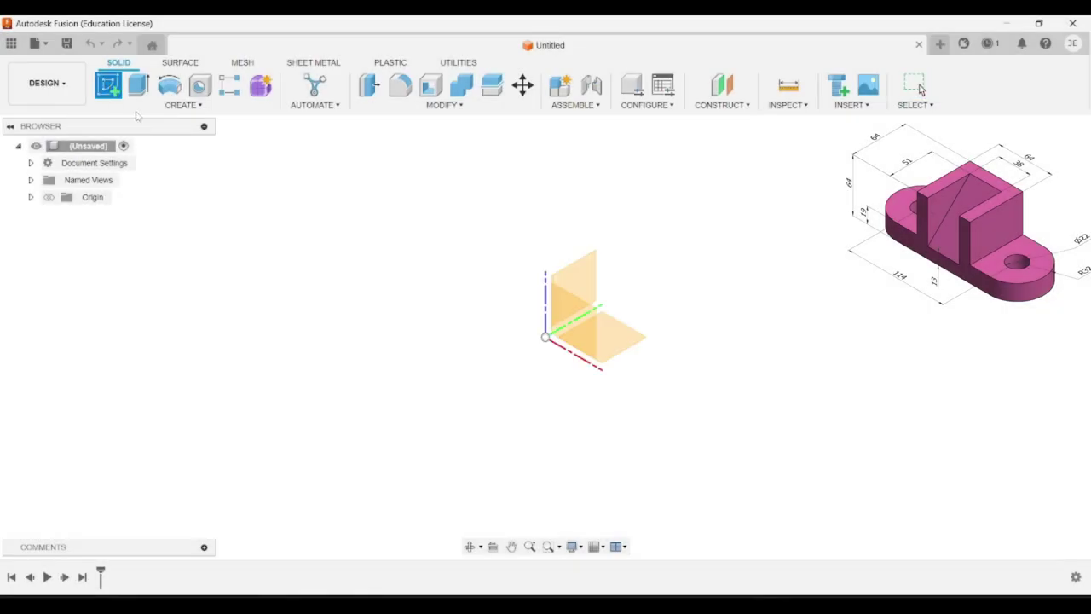
# - Start a sketch on an origin plane and pan so the origin sits lower left
pyautogui.click(602, 338)
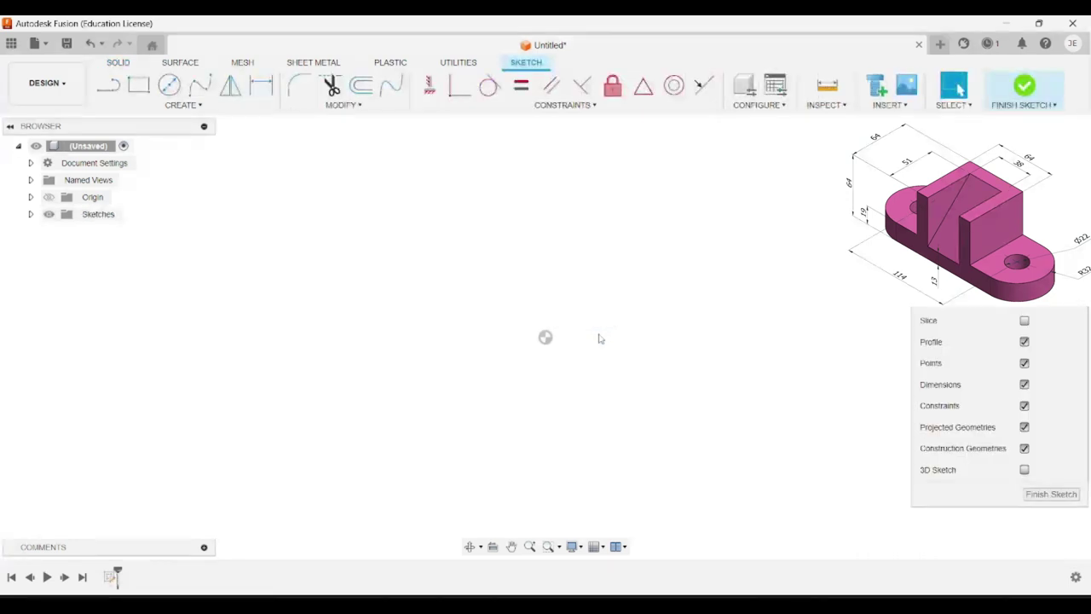
pyautogui.moveTo(615, 436)
pyautogui.mouseDown(button='middle')
pyautogui.moveTo(494, 446)
pyautogui.moveTo(266, 511)
pyautogui.mouseUp(button='middle')
# - Draw the closed eight-sided inverted-T outline with lines, starting and ending at the origin
pyautogui.click(107, 85)
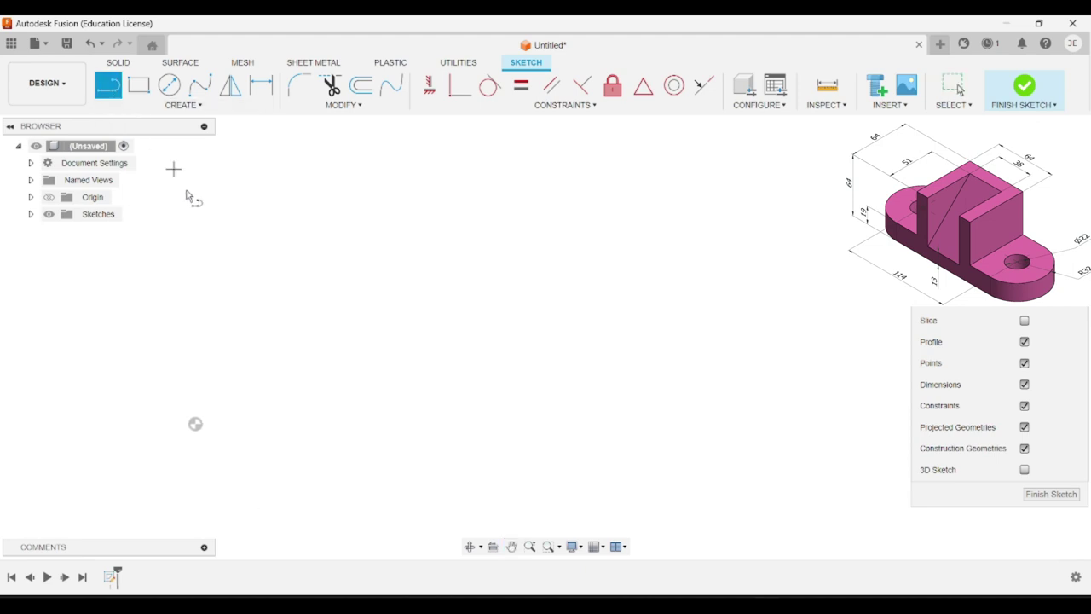
pyautogui.click(196, 424)
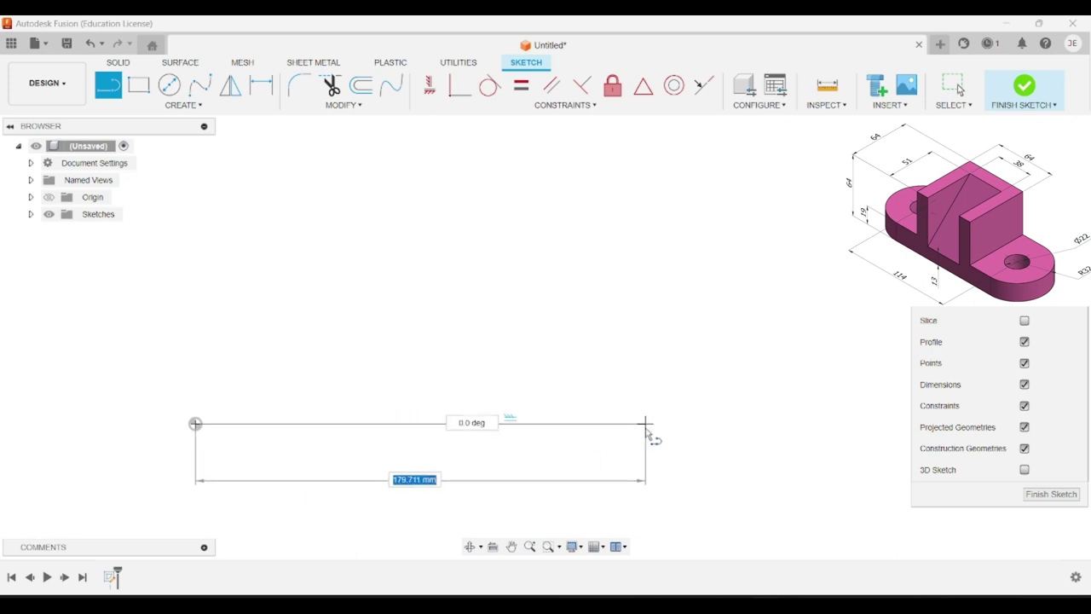
pyautogui.click(646, 424)
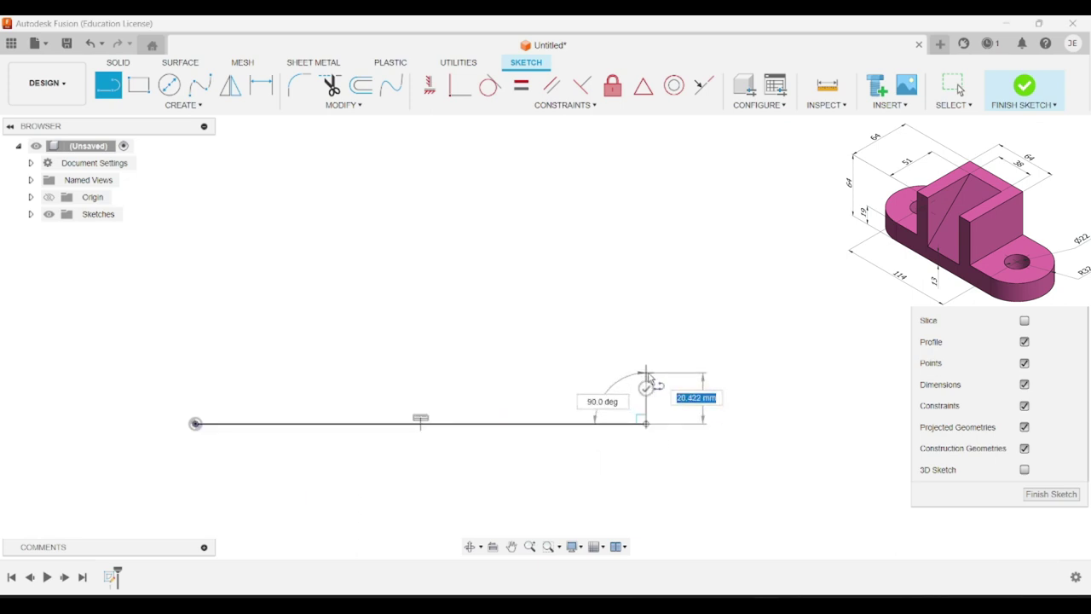
pyautogui.moveTo(647, 372); pyautogui.dragTo(500, 291)
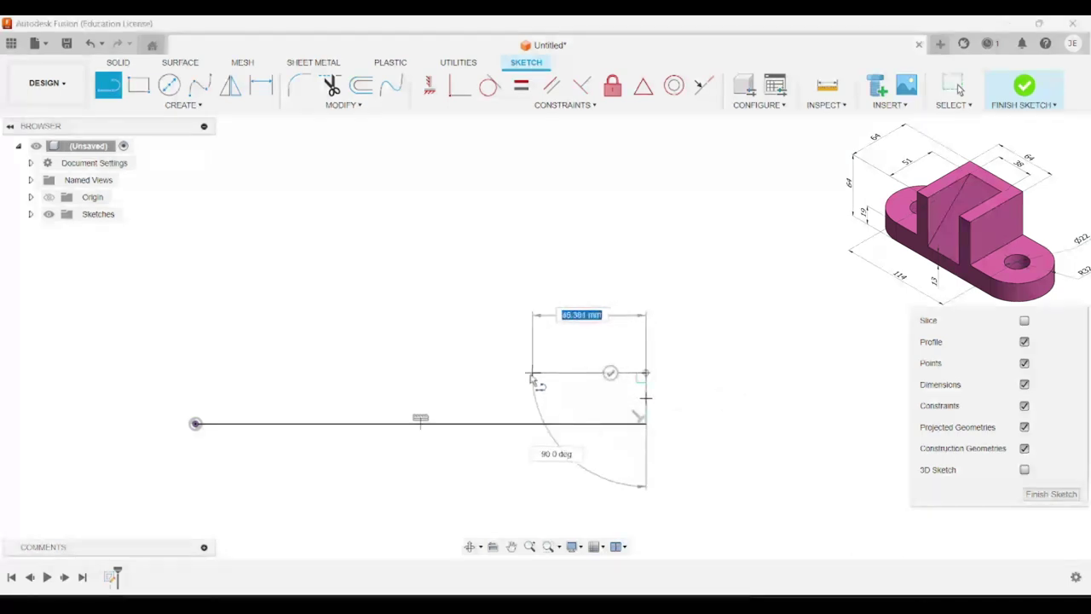
pyautogui.click(499, 229)
pyautogui.click(344, 229)
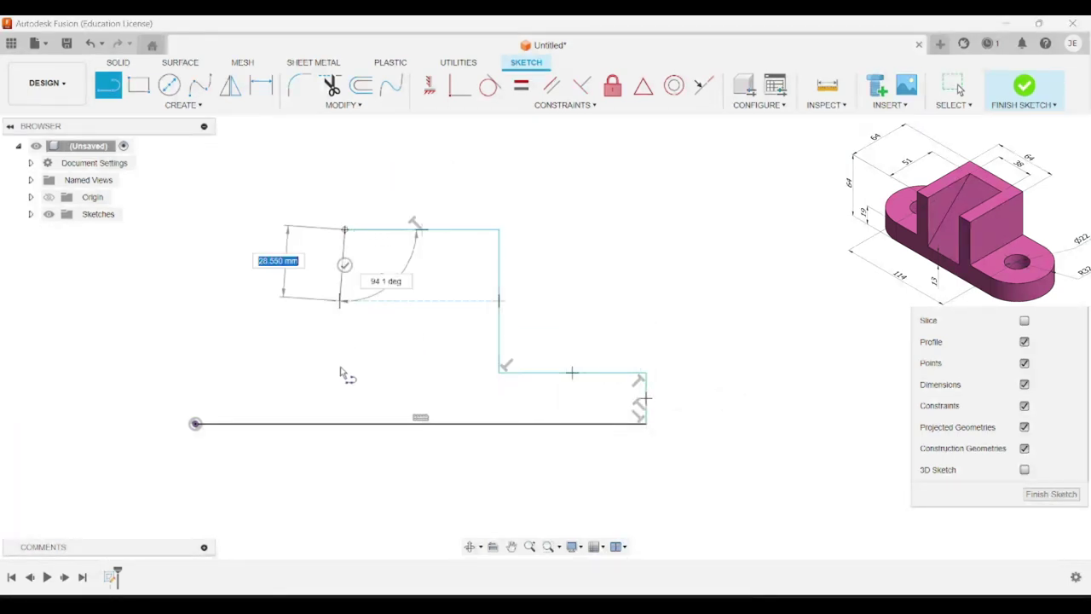
pyautogui.click(344, 373)
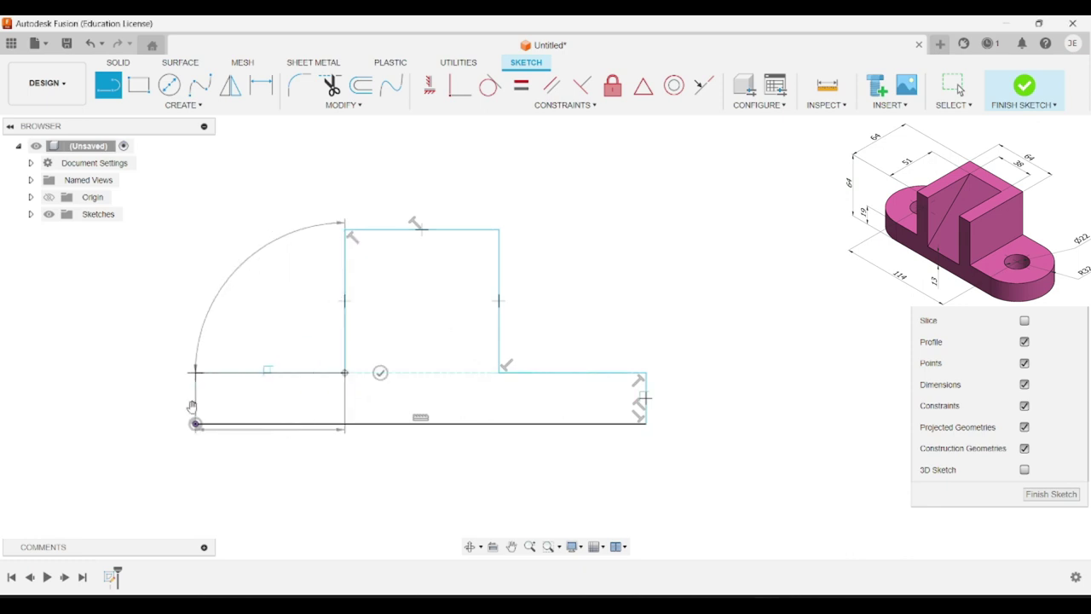
pyautogui.click(195, 373)
pyautogui.click(195, 423)
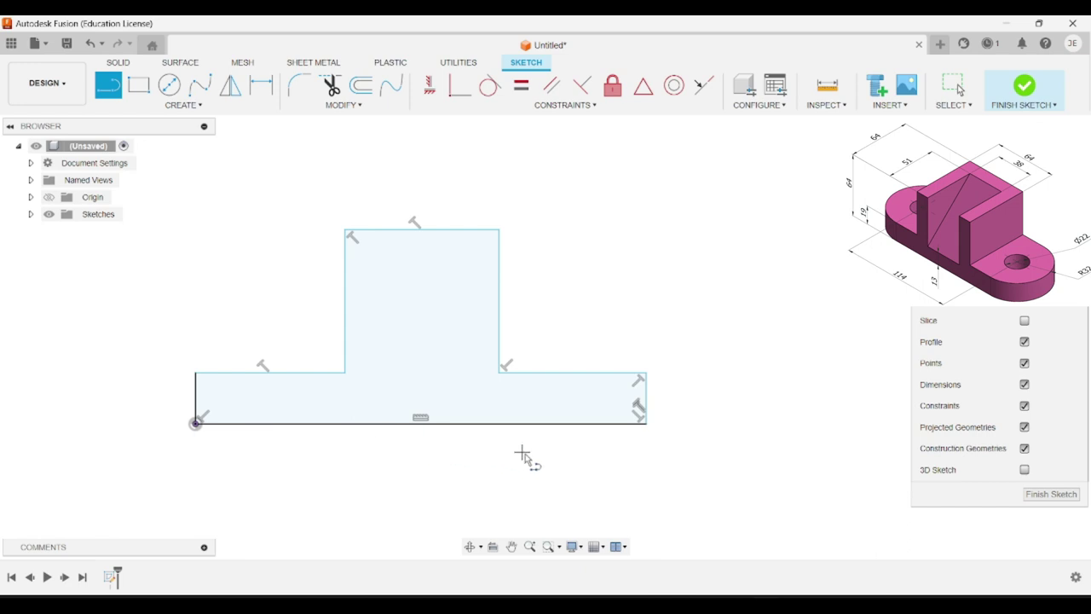
# - Dimension the base length to 178 mm and the right end height to 19 mm
pyautogui.click(261, 89)
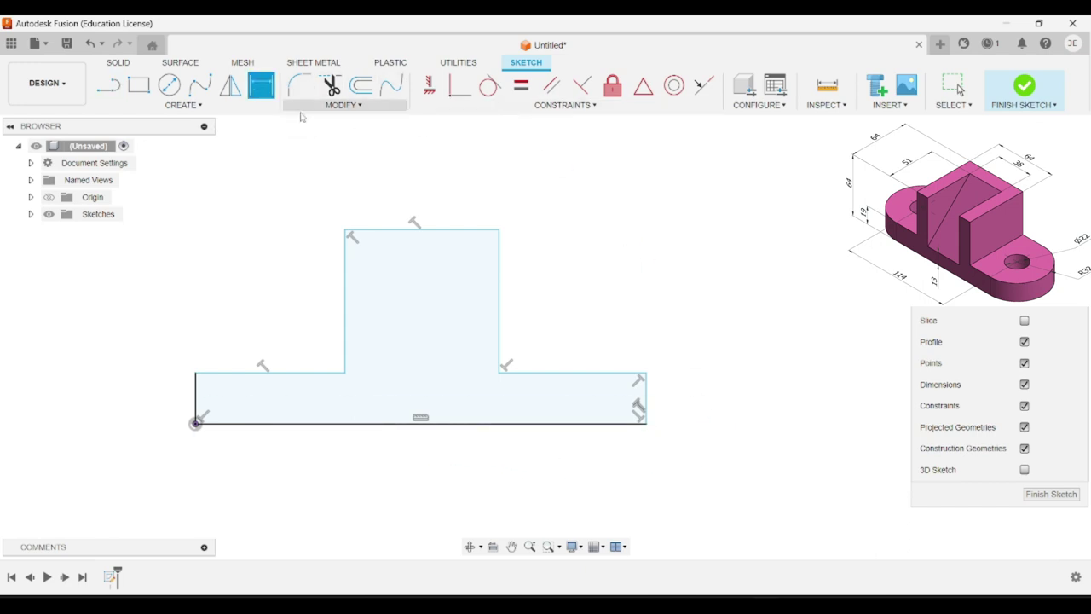
pyautogui.click(457, 425)
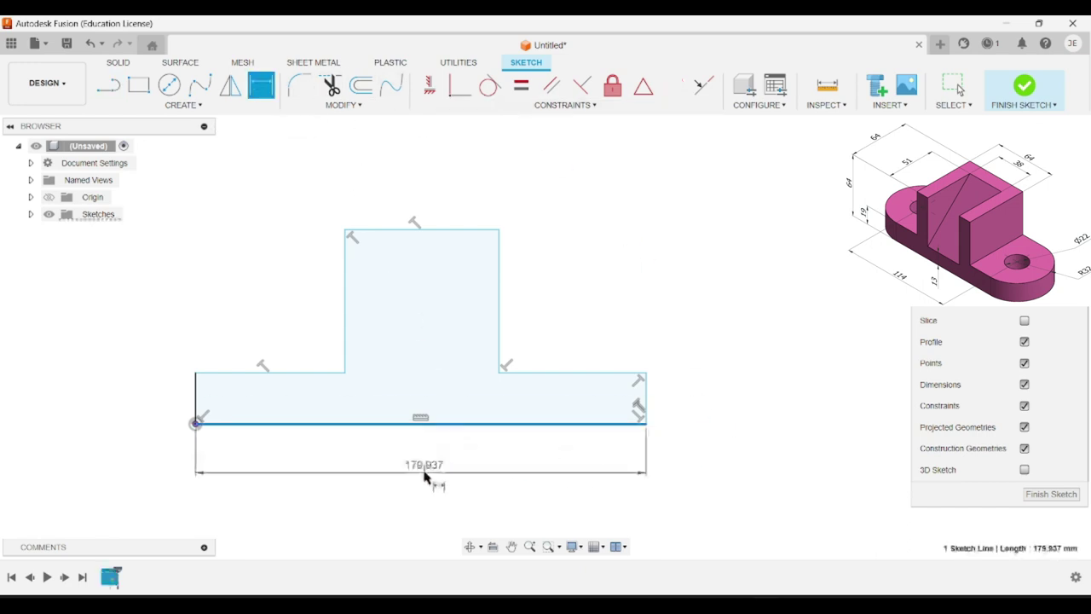
pyautogui.click(426, 475)
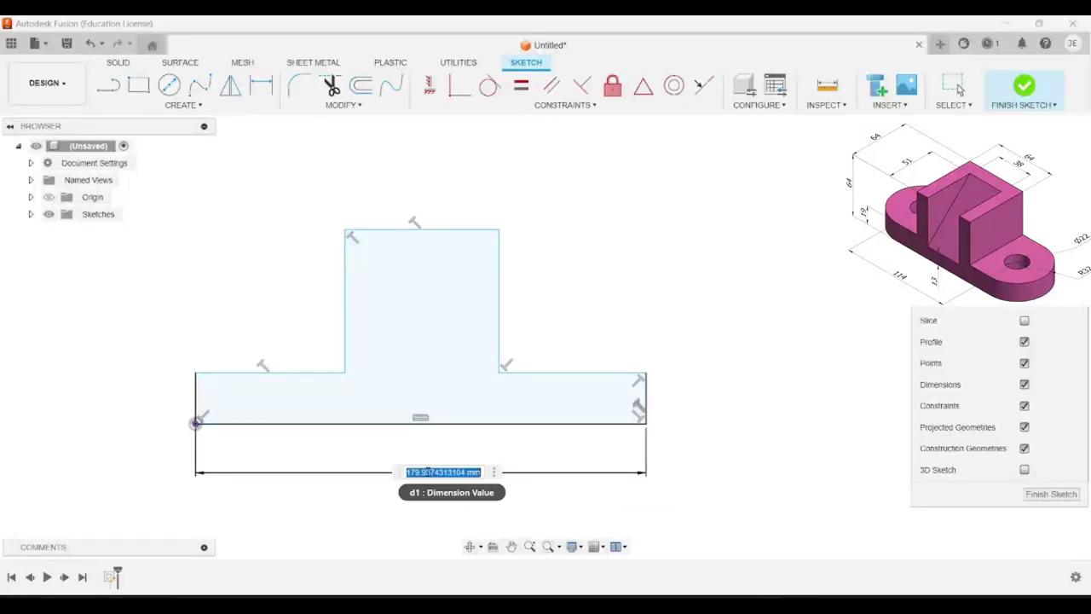
pyautogui.write('30')
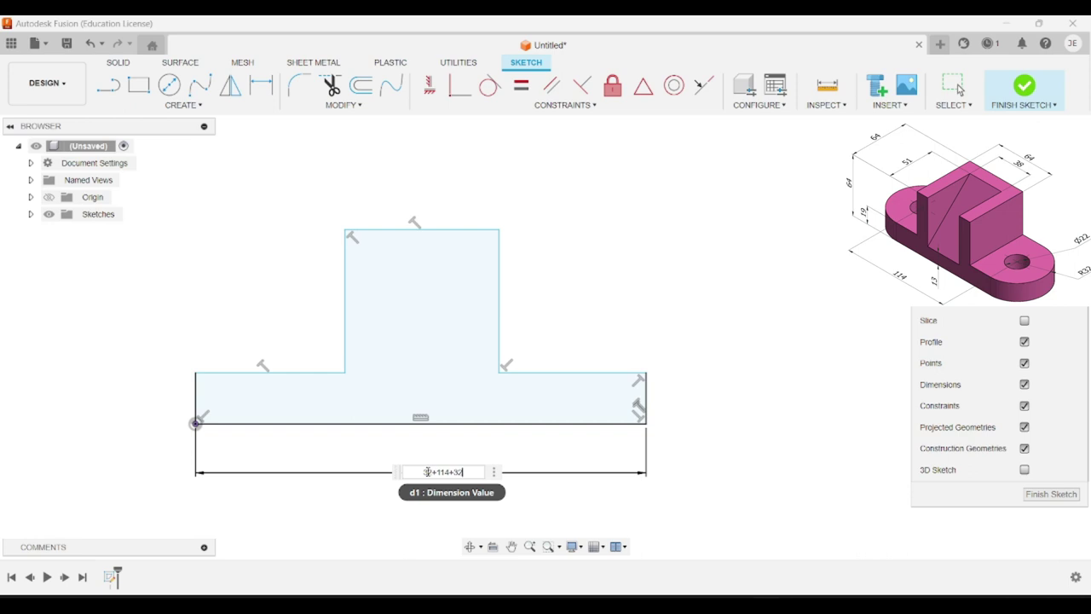
pyautogui.press('Return')
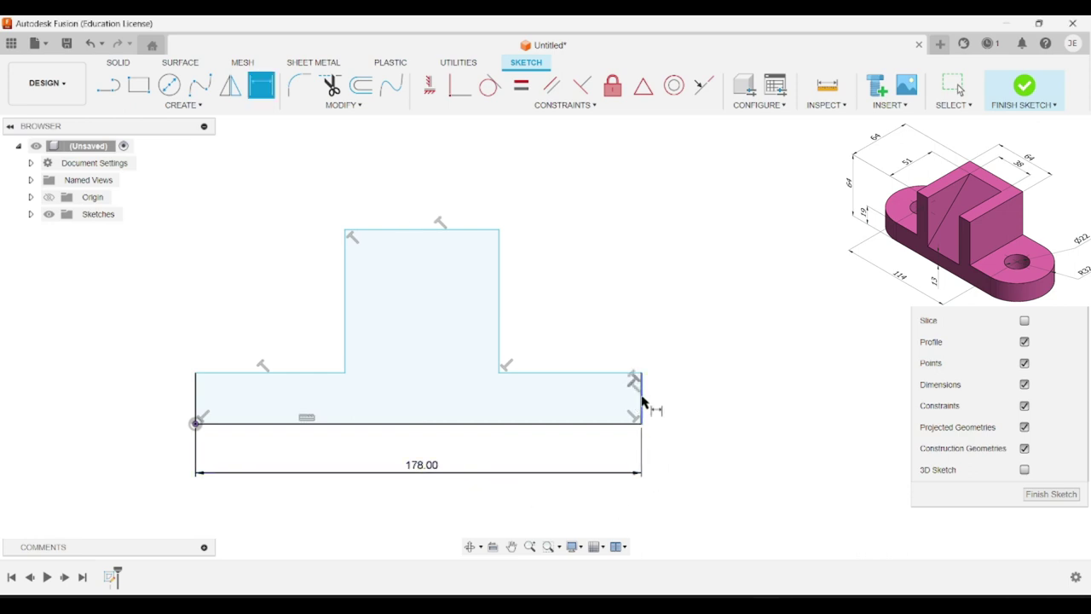
pyautogui.click(643, 403)
pyautogui.click(693, 411)
pyautogui.write('19')
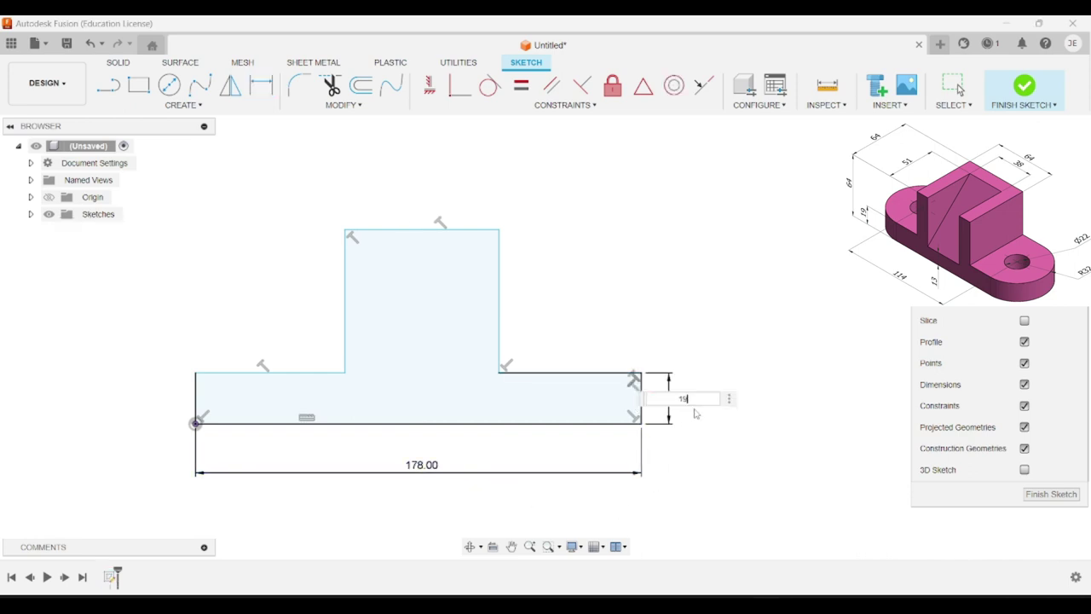
pyautogui.press('Return')
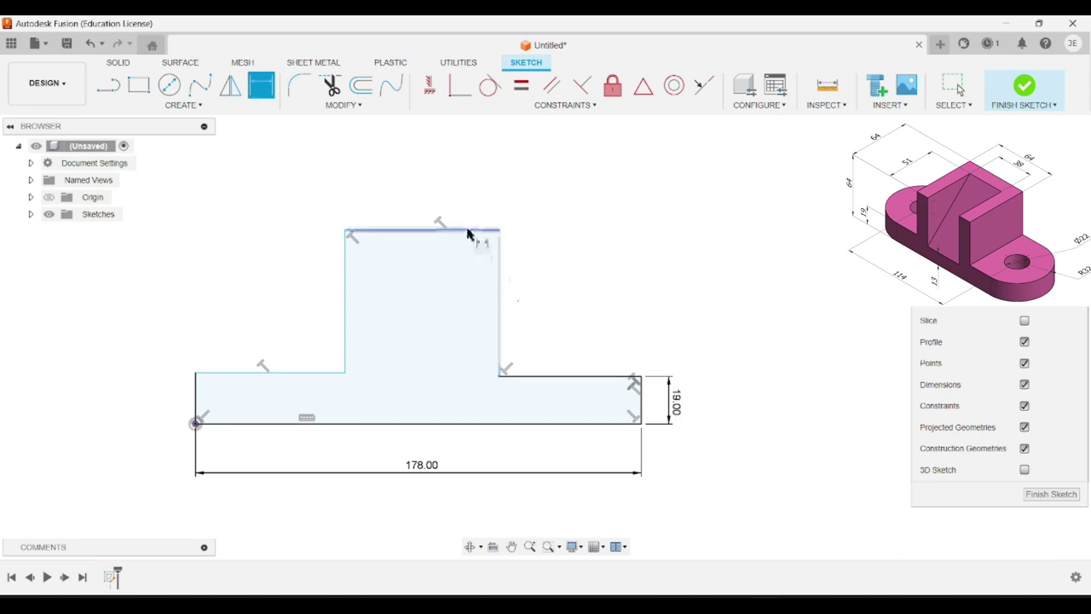
# - Set the overall height to 64 mm and the raised block width to 64 mm
pyautogui.click(467, 232)
pyautogui.click(487, 420)
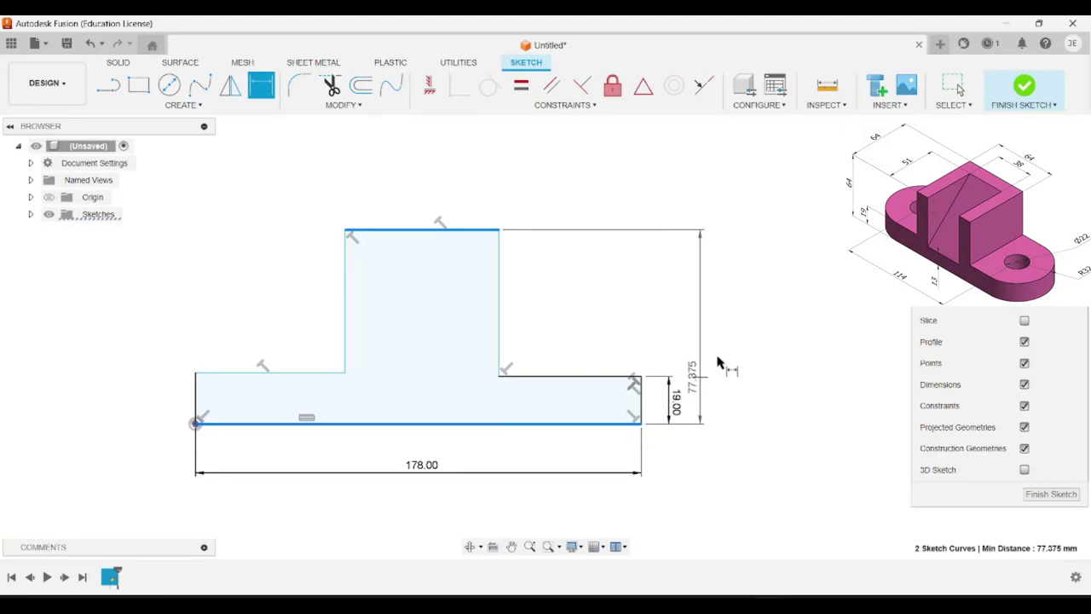
pyautogui.click(725, 341)
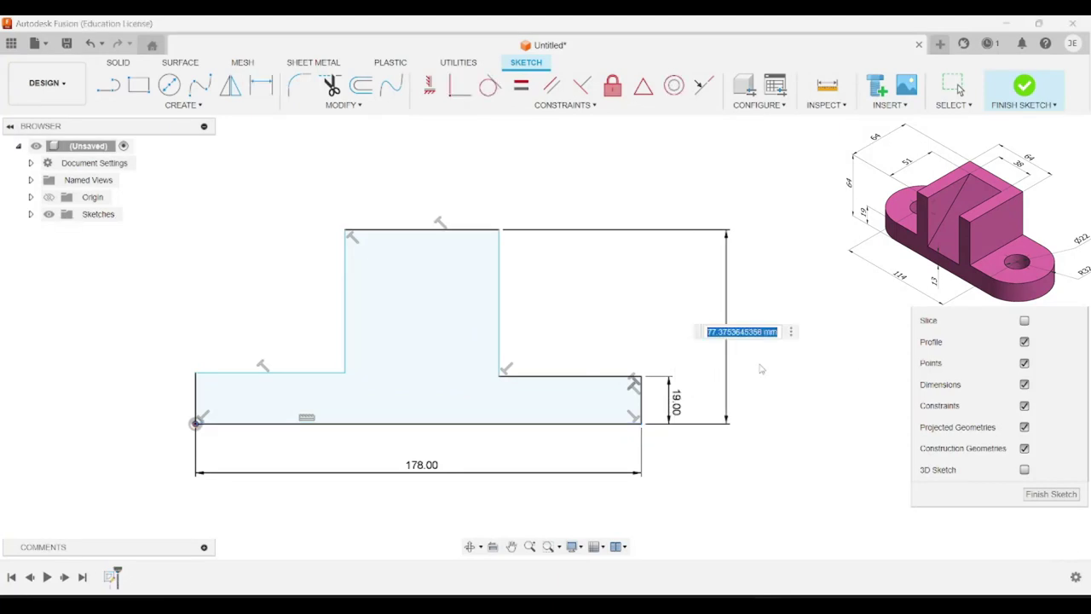
pyautogui.write('64')
pyautogui.press('Return')
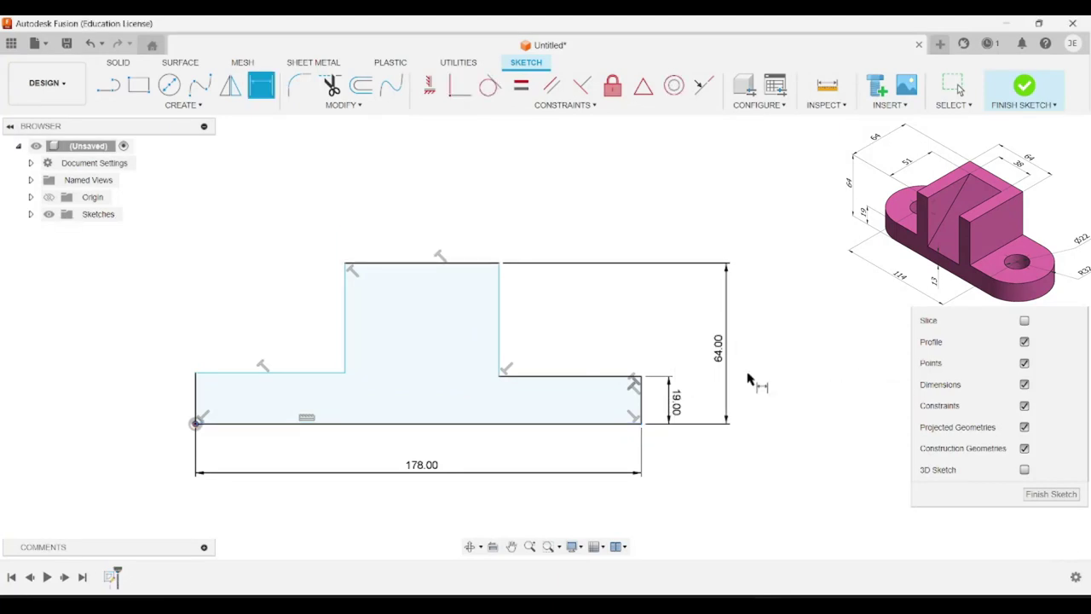
pyautogui.click(465, 264)
pyautogui.click(438, 213)
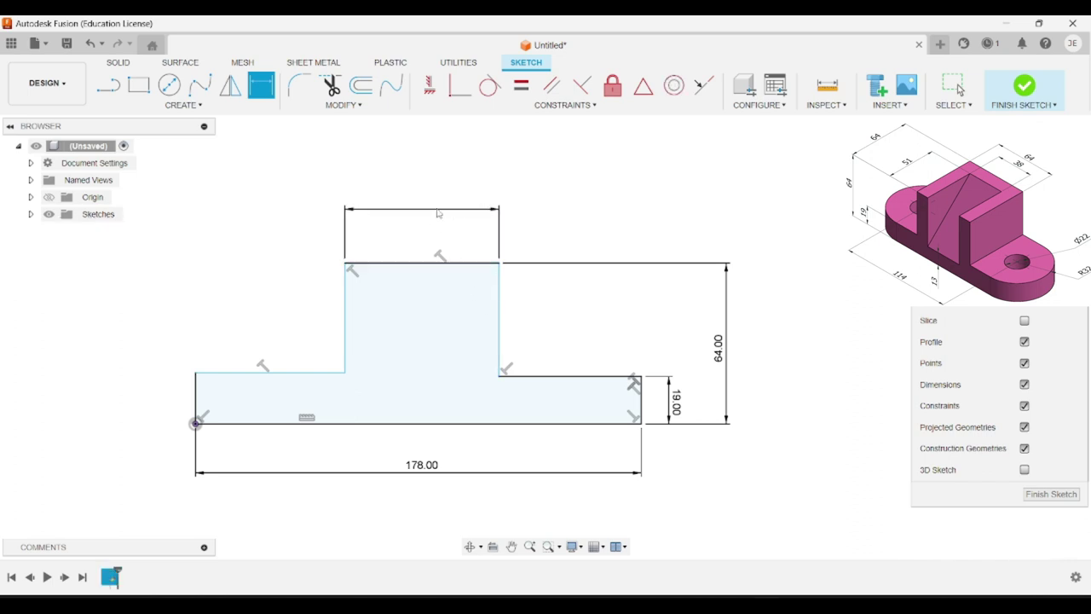
pyautogui.write('64')
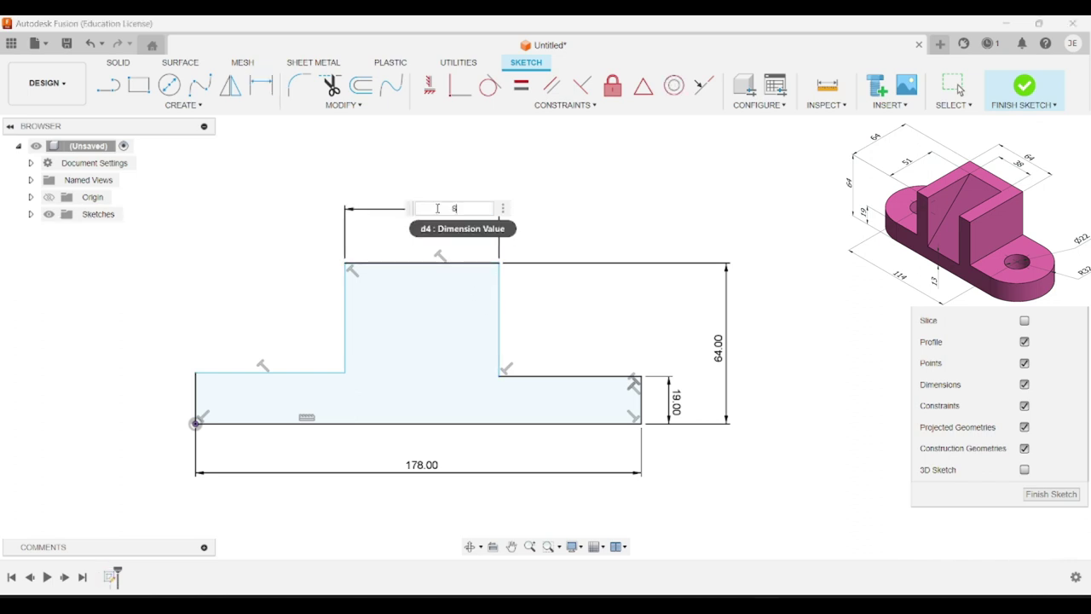
pyautogui.press('Return')
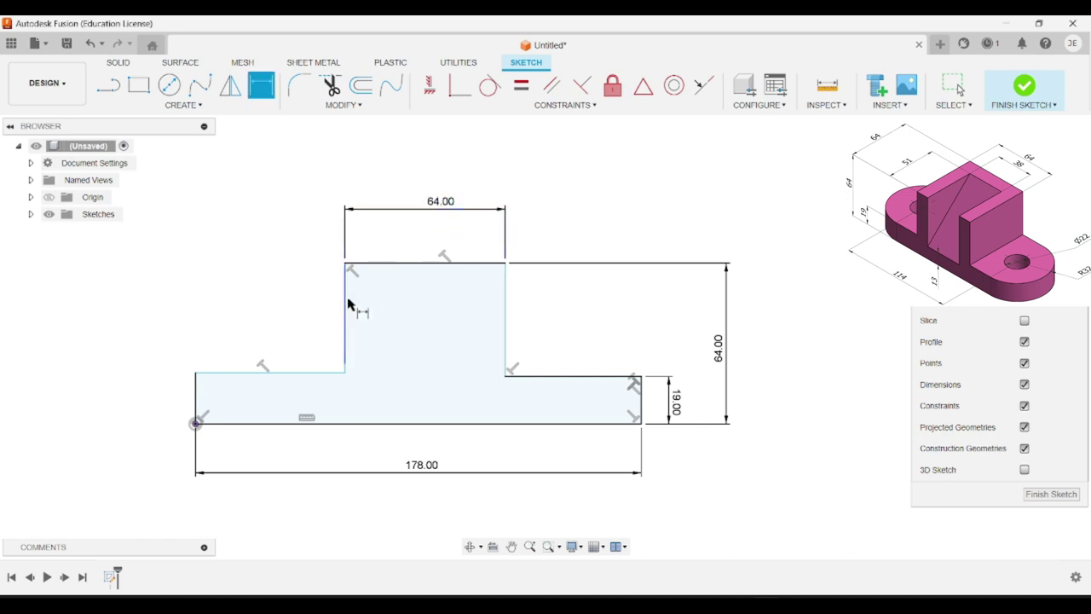
# - Set the left end height of the base to 19 mm
pyautogui.click(196, 399)
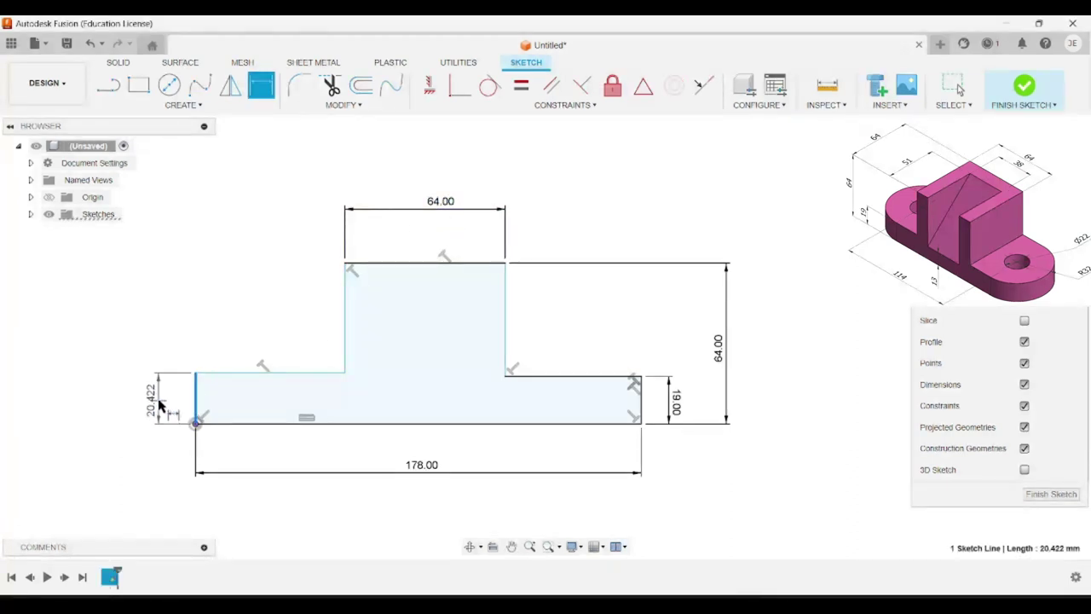
pyautogui.click(158, 408)
pyautogui.write('19')
pyautogui.press('Return')
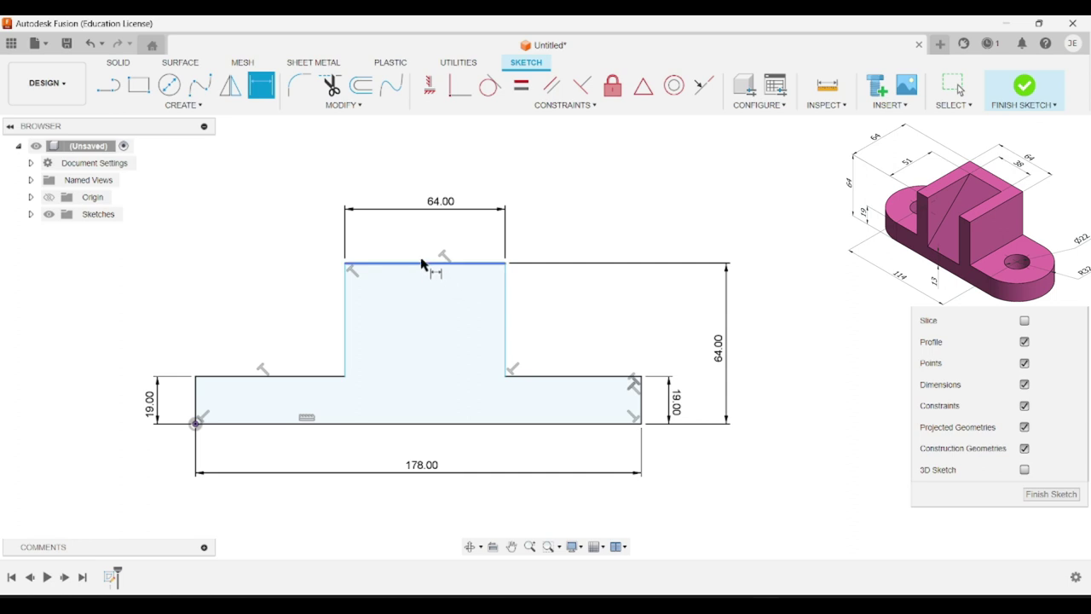
# - Draw a line from the block's top edge to the base's bottom edge and constrain it vertical
pyautogui.click(109, 87)
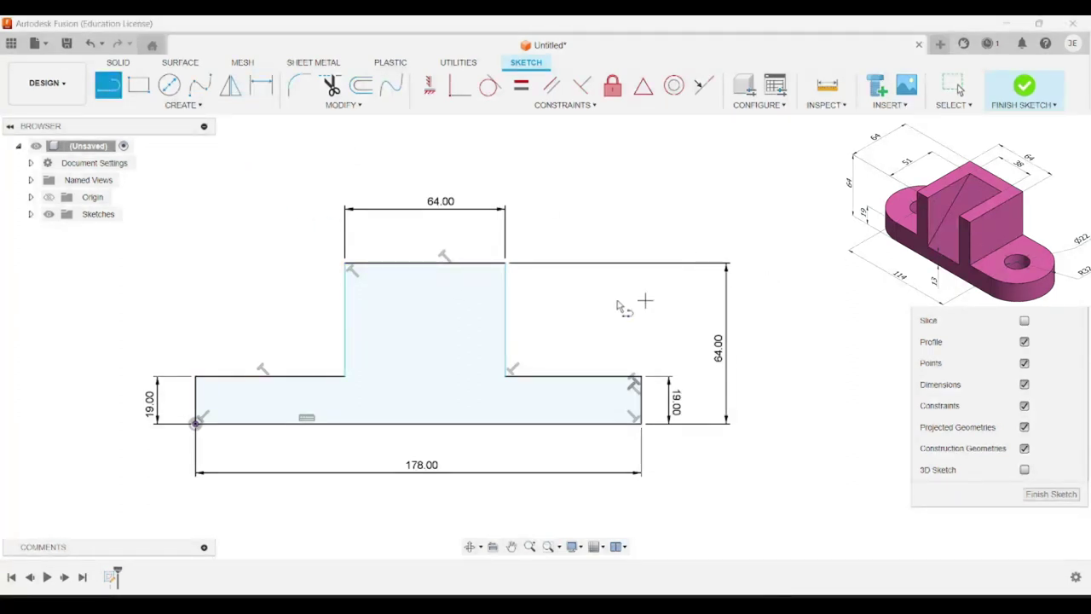
pyautogui.click(425, 264)
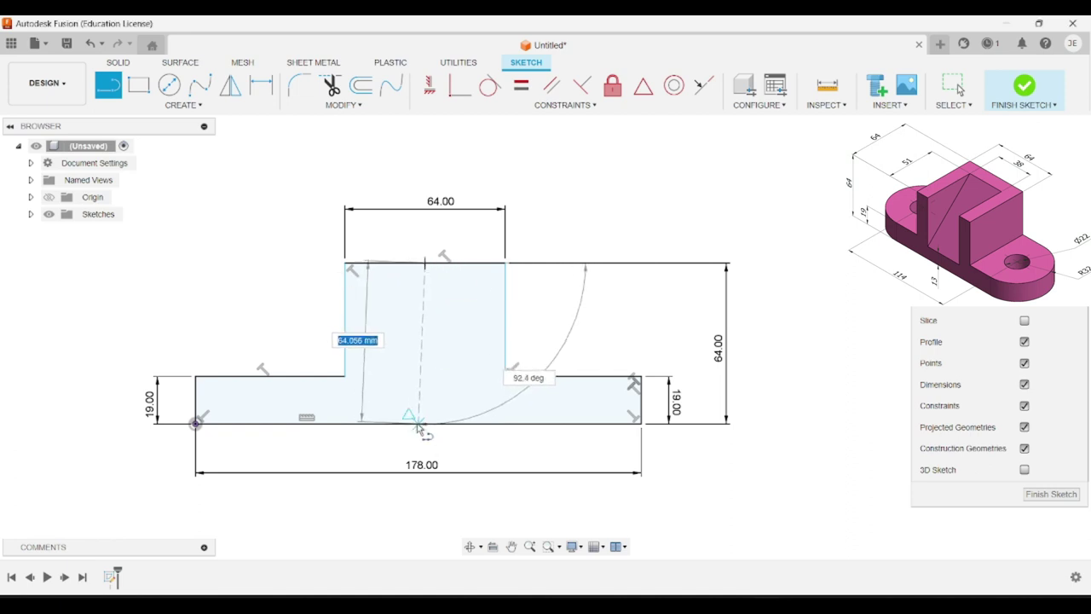
pyautogui.doubleClick(411, 423)
pyautogui.press('Escape')
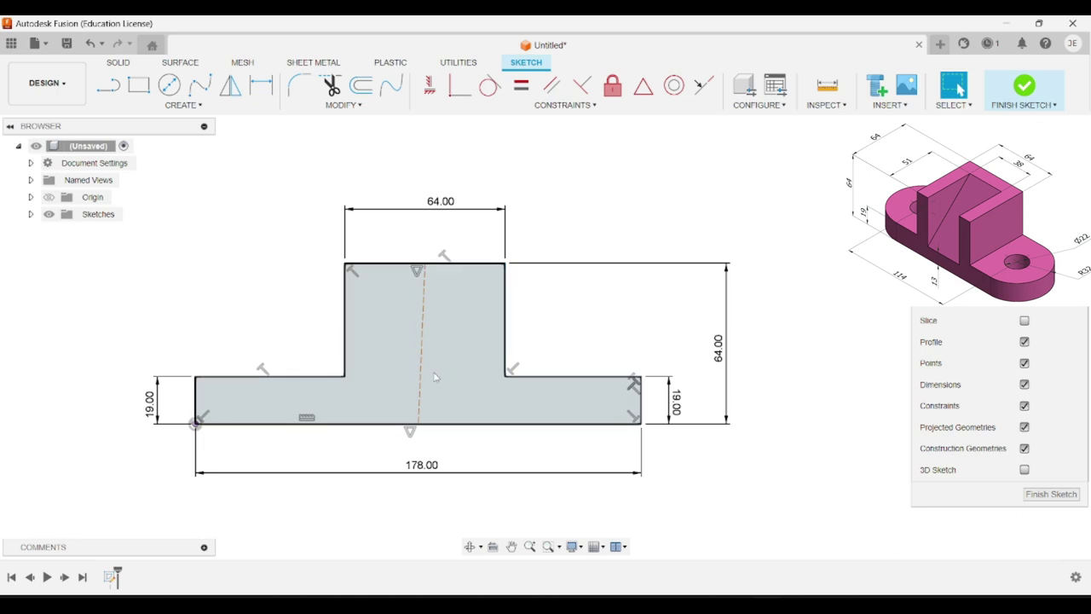
pyautogui.click(423, 370)
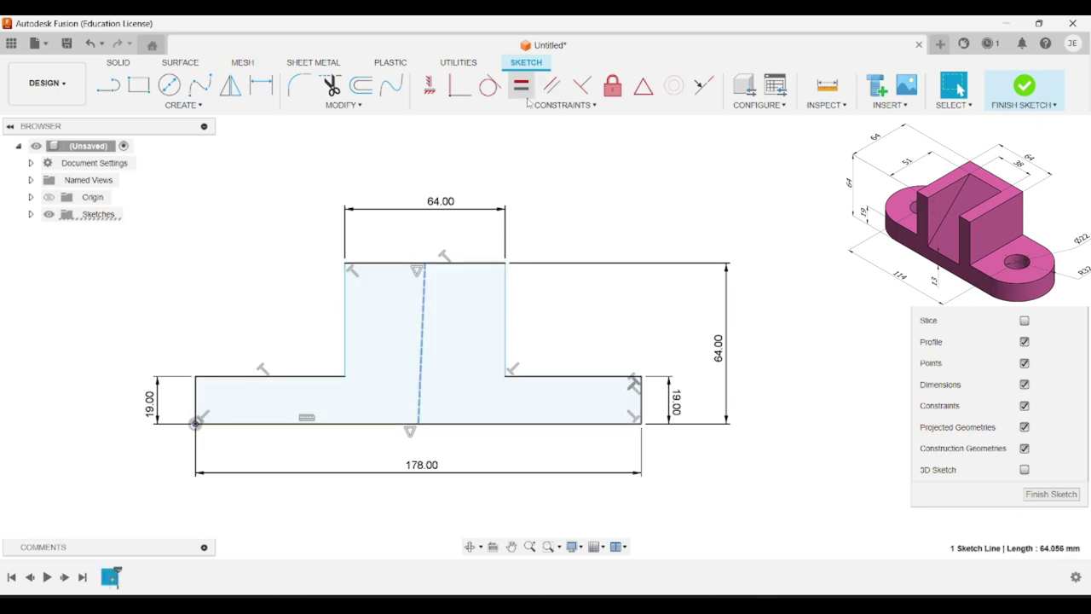
pyautogui.click(429, 85)
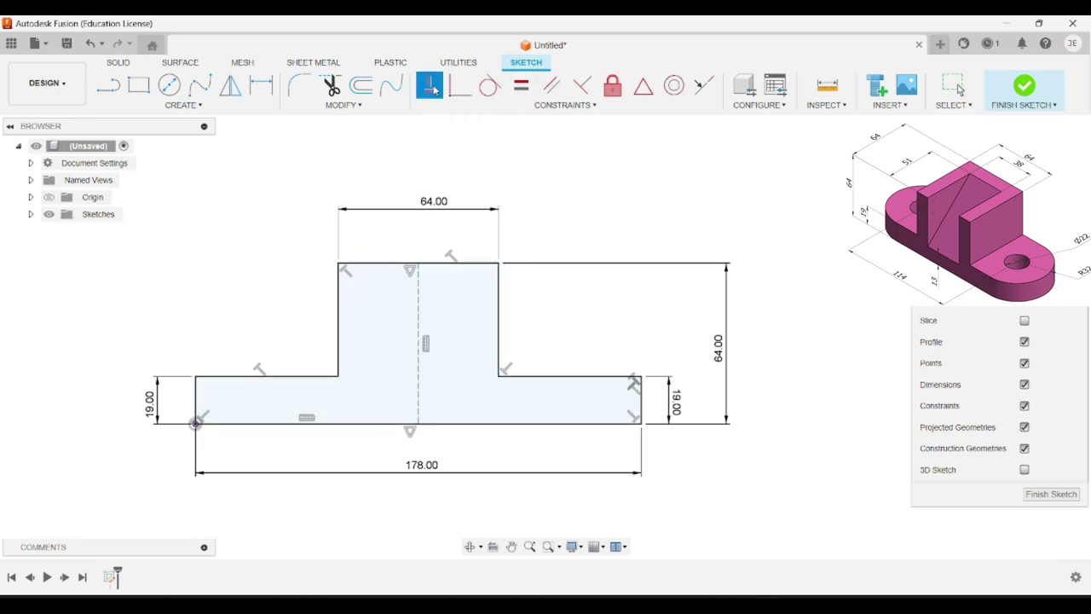
pyautogui.press('Escape')
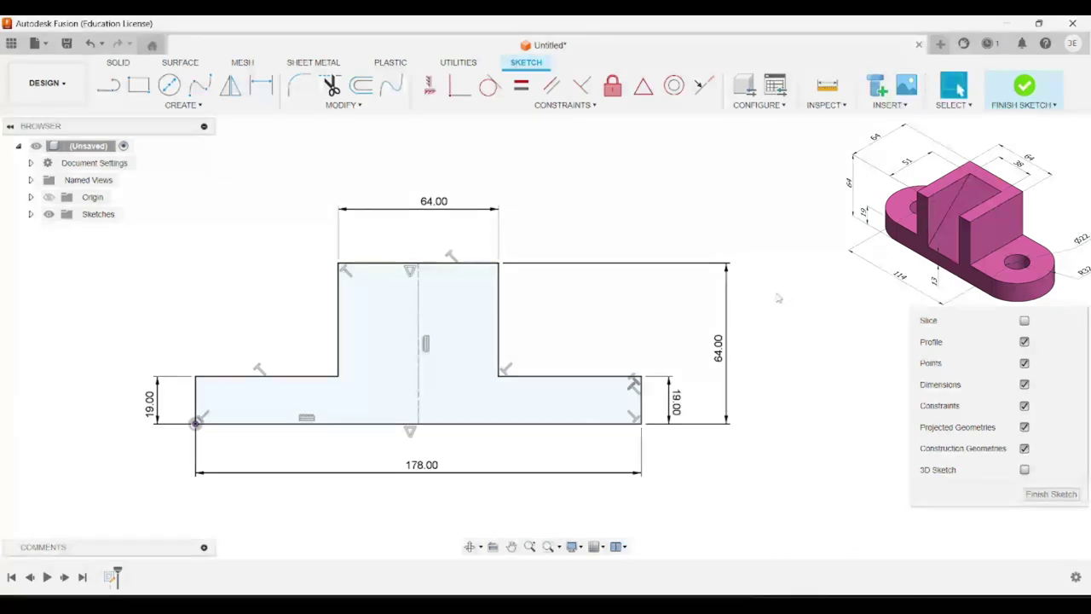
# - Finish the sketch and extrude the stepped profile 64 mm as a new body
pyautogui.click(1019, 89)
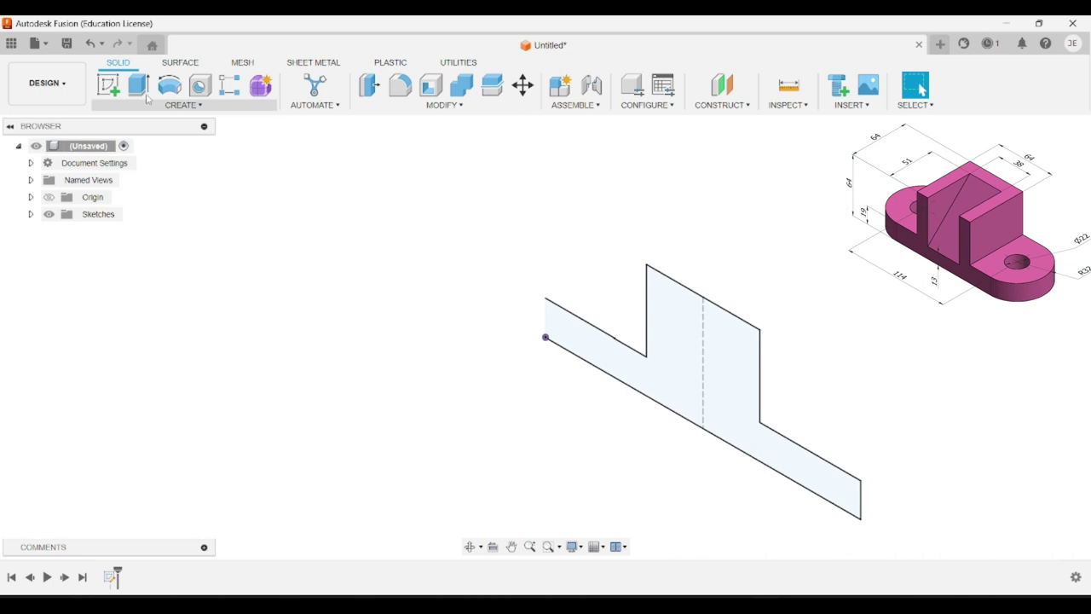
pyautogui.click(138, 85)
pyautogui.click(583, 344)
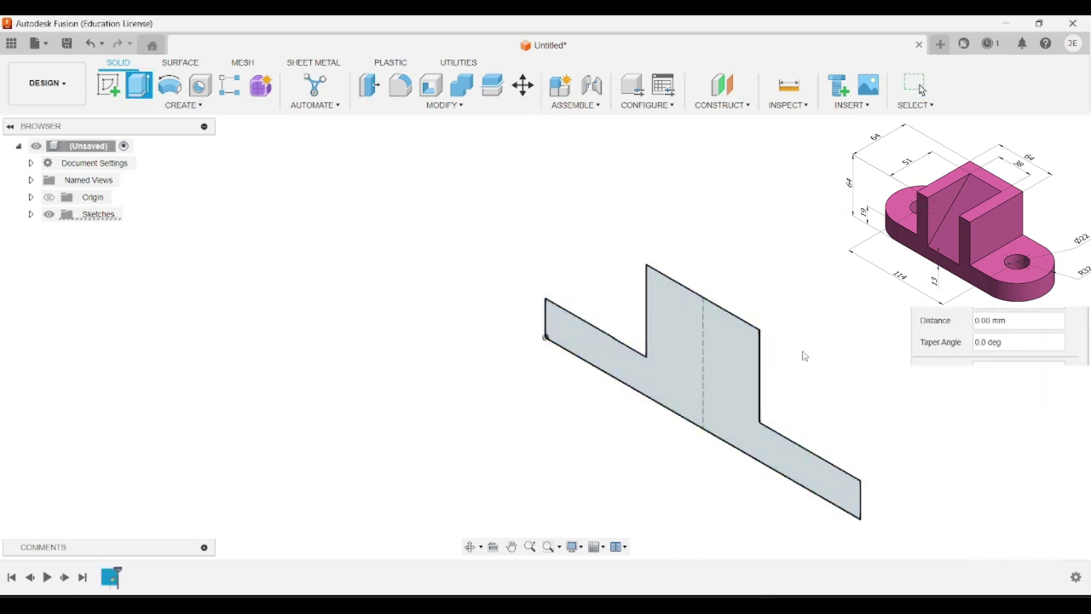
pyautogui.click(650, 389)
pyautogui.write('6')
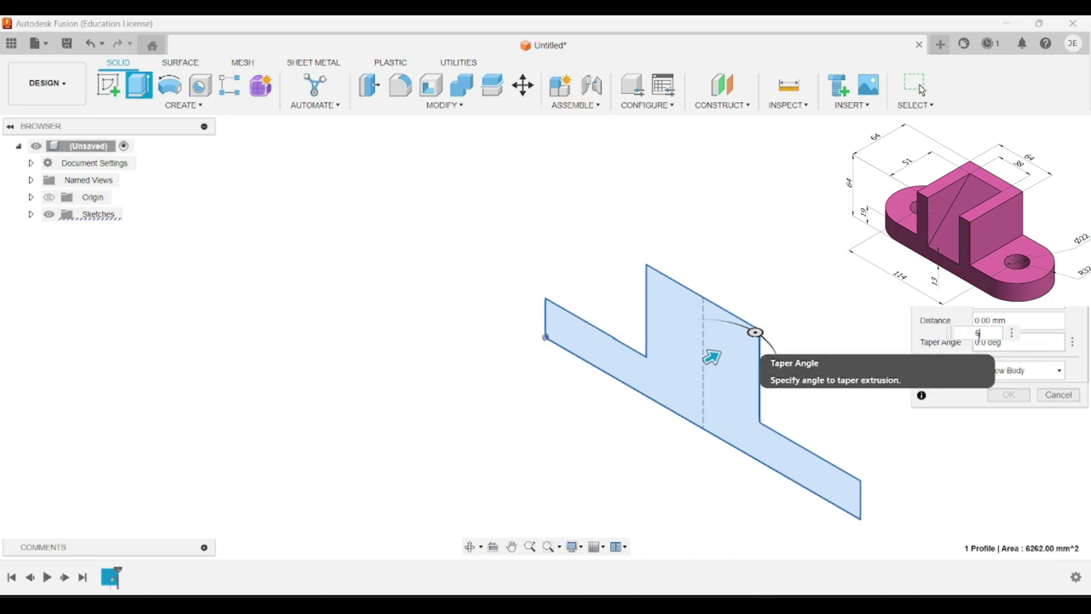
pyautogui.write('4')
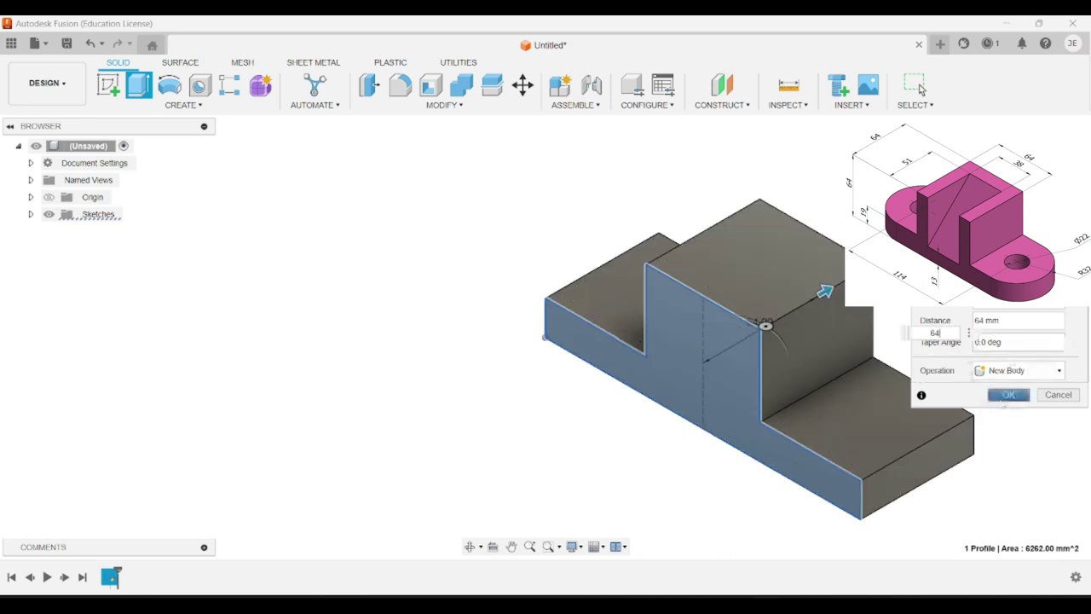
pyautogui.click(1006, 396)
pyautogui.moveTo(970, 409); pyautogui.dragTo(571, 415, button='middle')
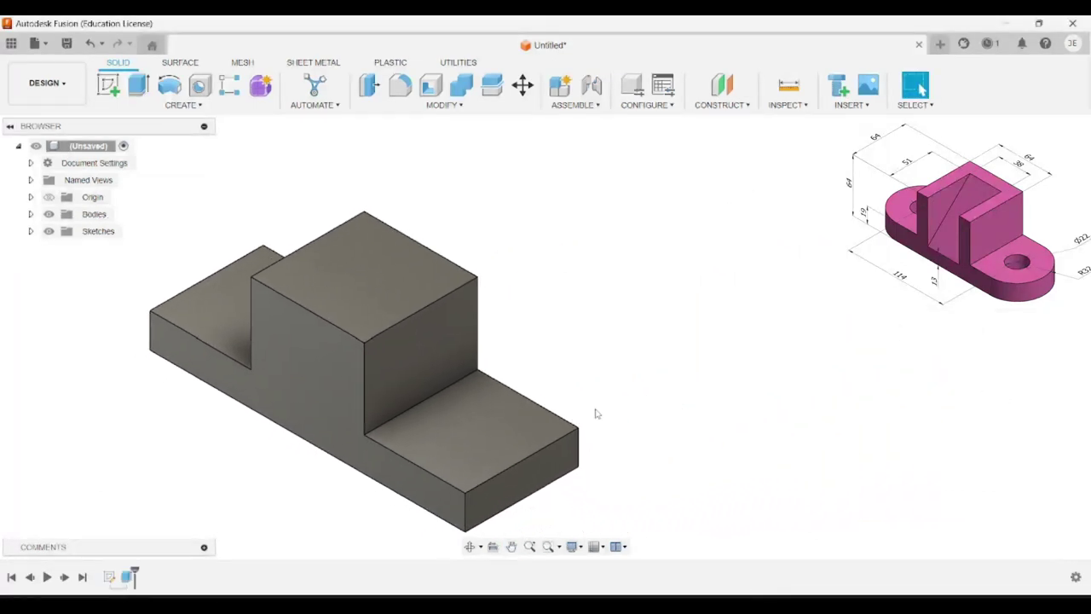
# - Fillet the four vertical end edges of the base with a 32 mm radius
pyautogui.click(400, 84)
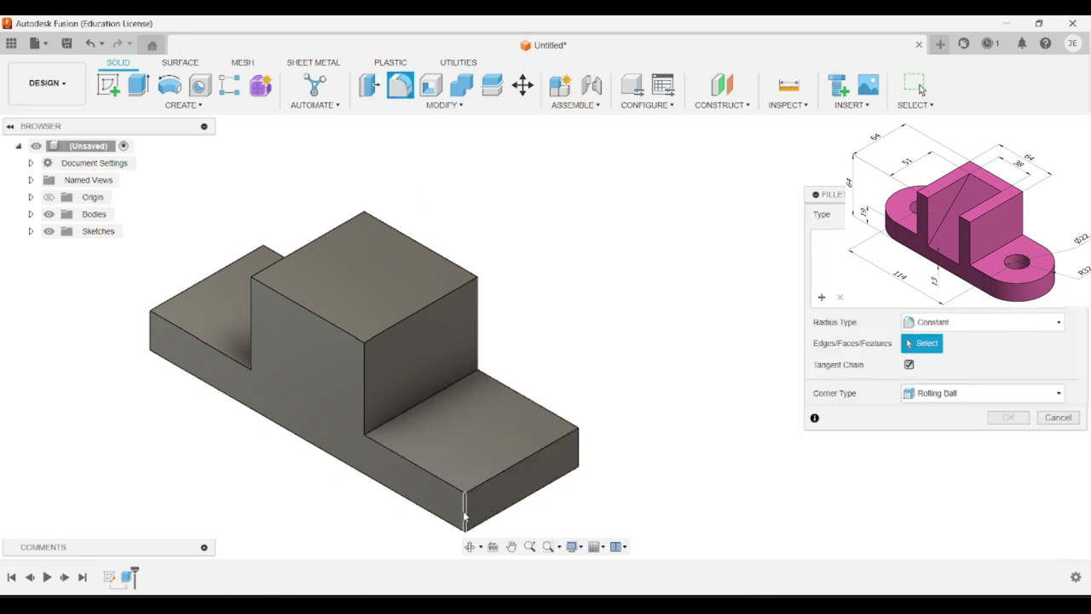
pyautogui.click(466, 515)
pyautogui.click(578, 447)
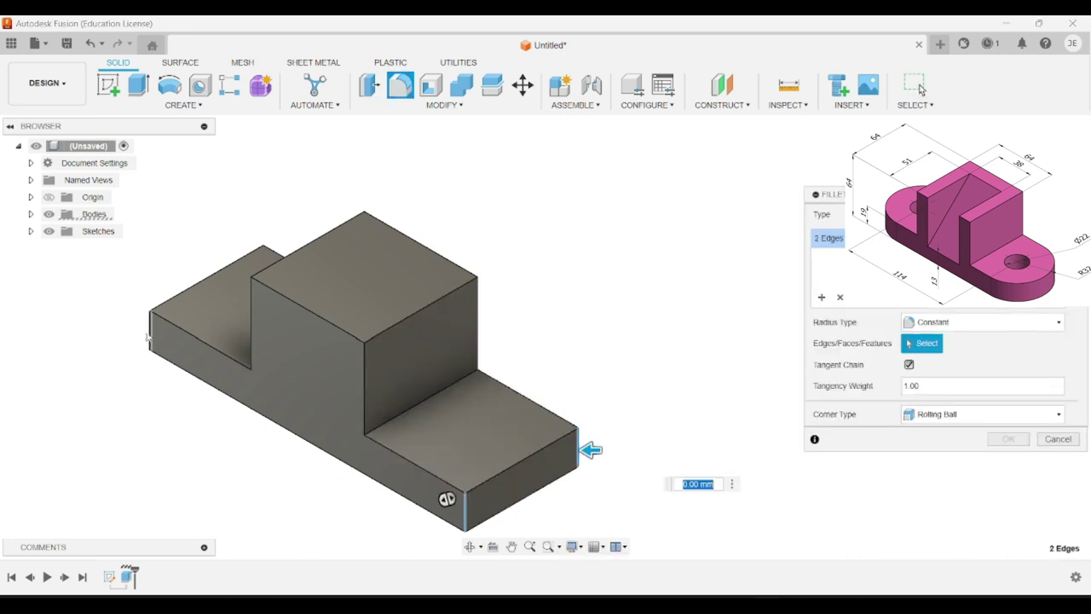
pyautogui.click(150, 332)
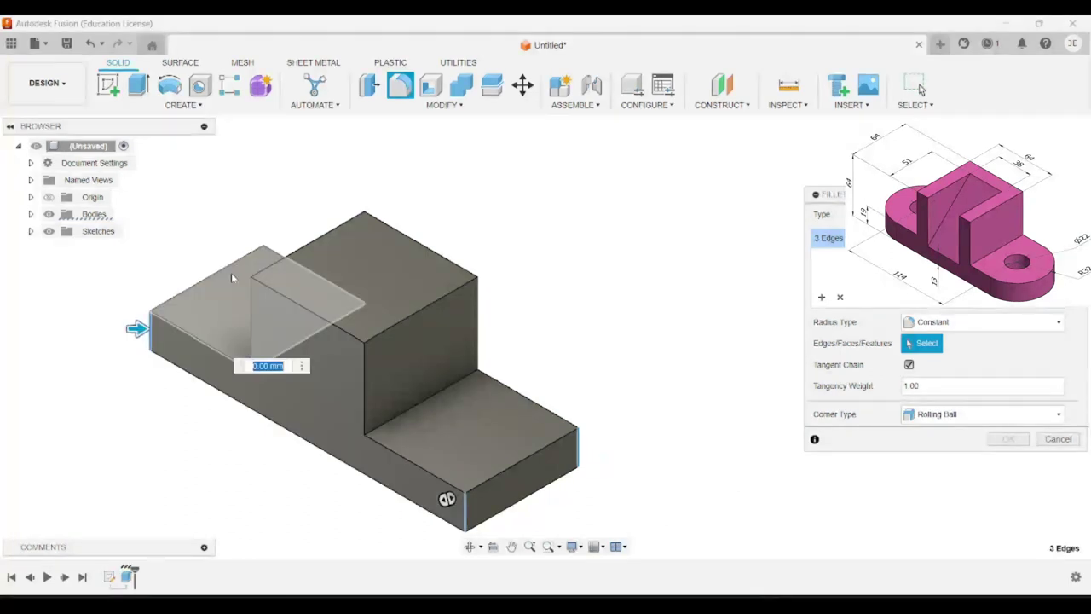
pyautogui.click(265, 260)
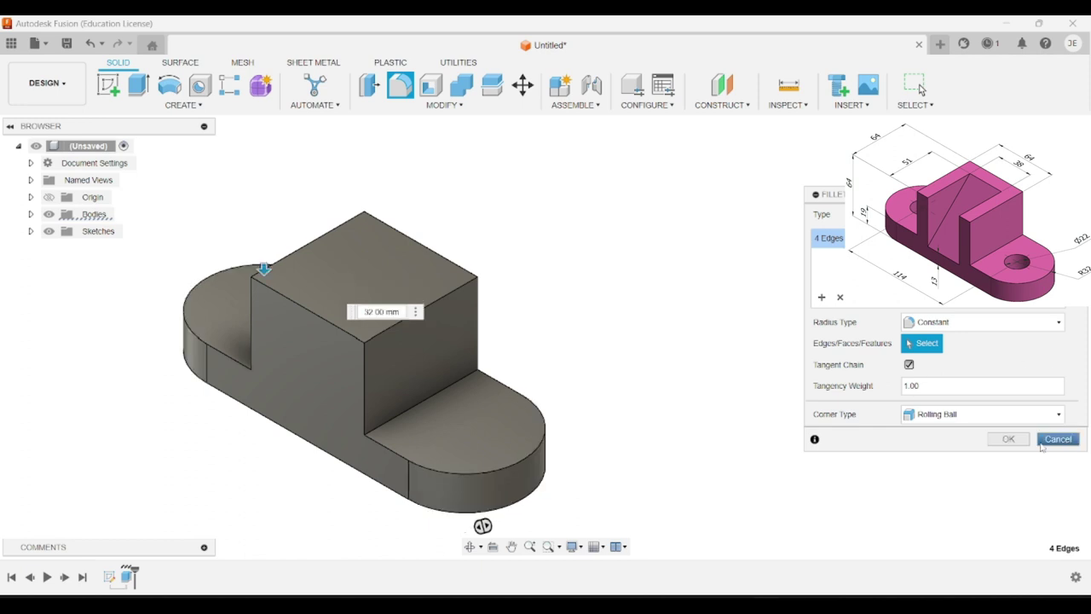
pyautogui.click(1008, 438)
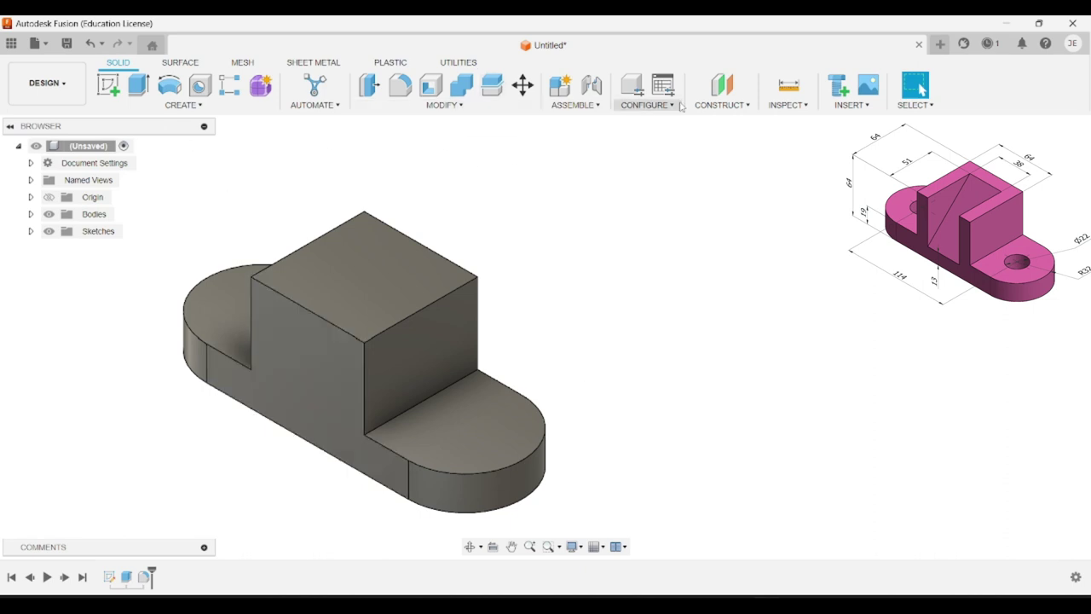
# - Create an offset plane 13 mm back from the raised block's front face
pyautogui.click(729, 100)
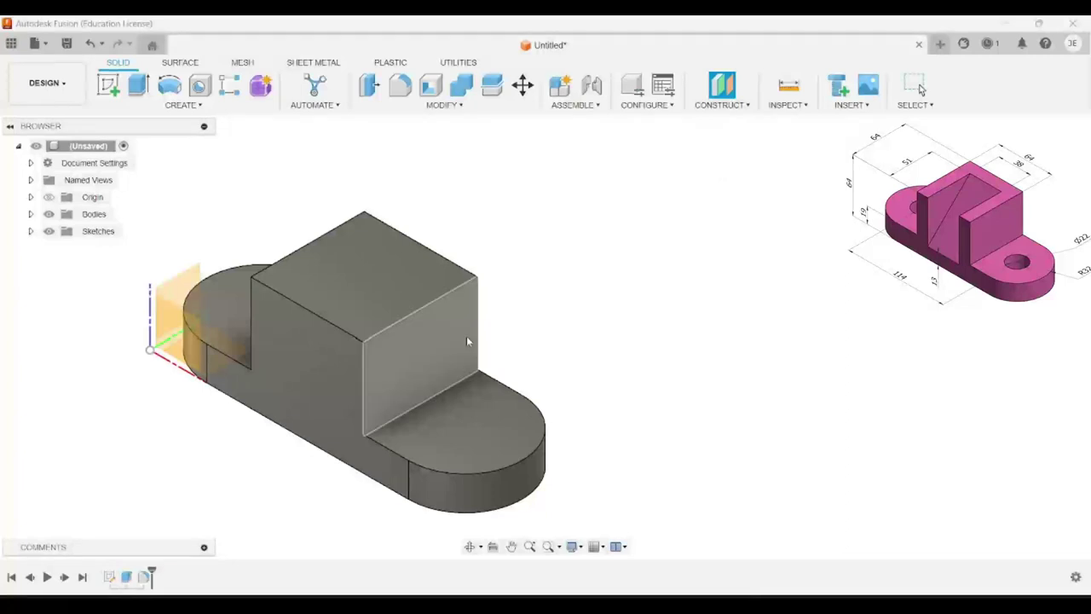
pyautogui.click(436, 349)
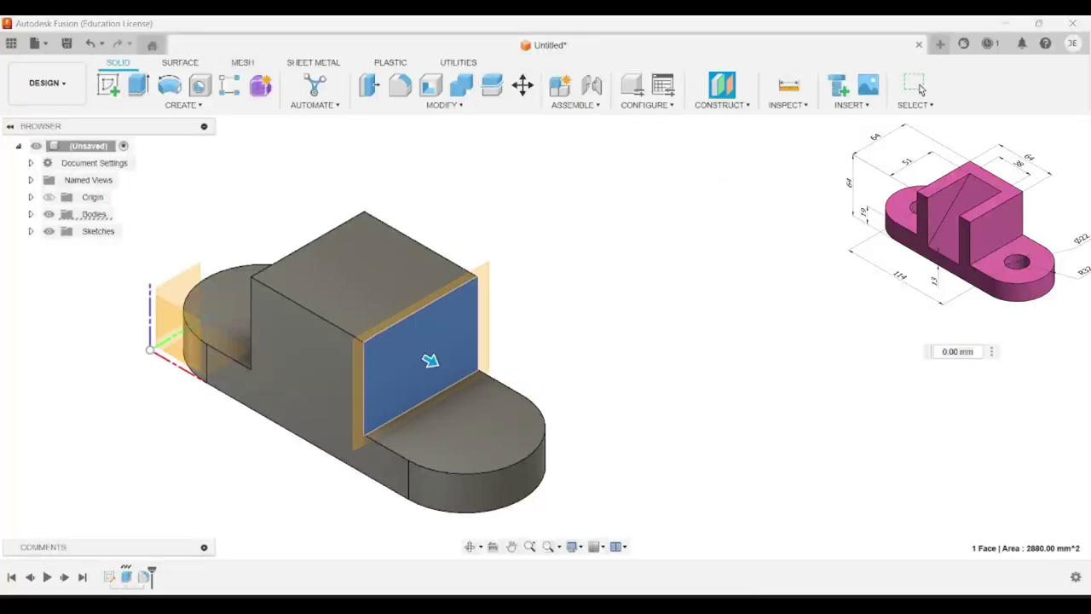
pyautogui.moveTo(431, 359); pyautogui.dragTo(388, 337)
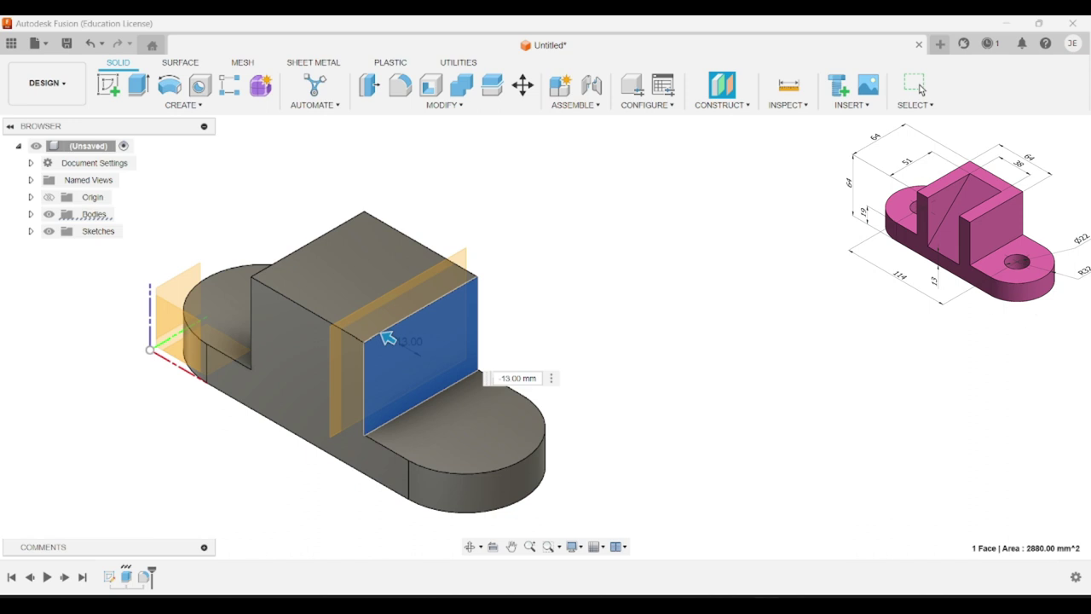
pyautogui.click(920, 88)
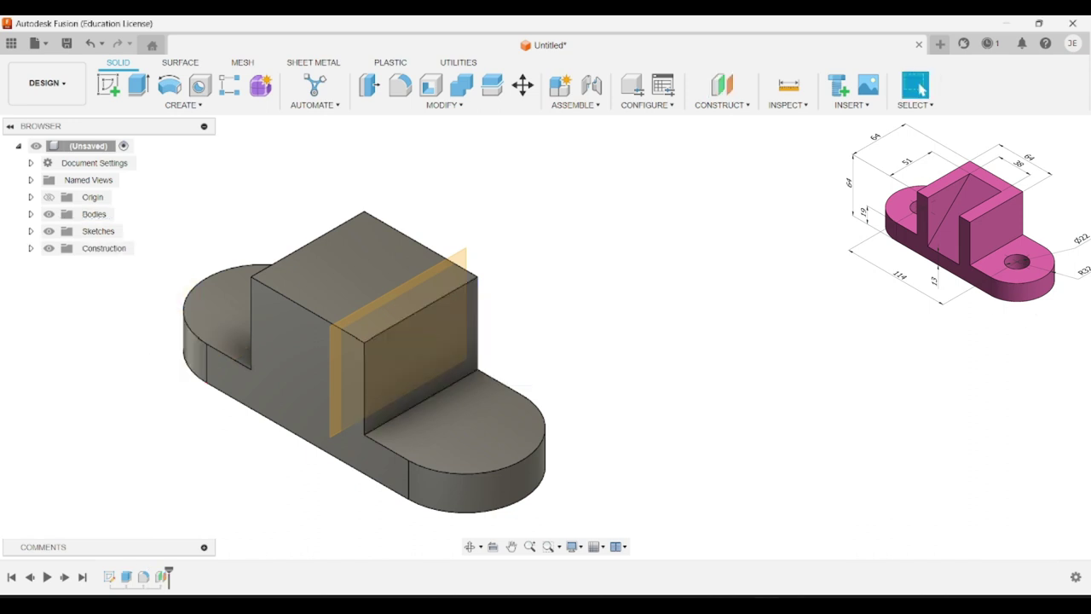
pyautogui.click(108, 85)
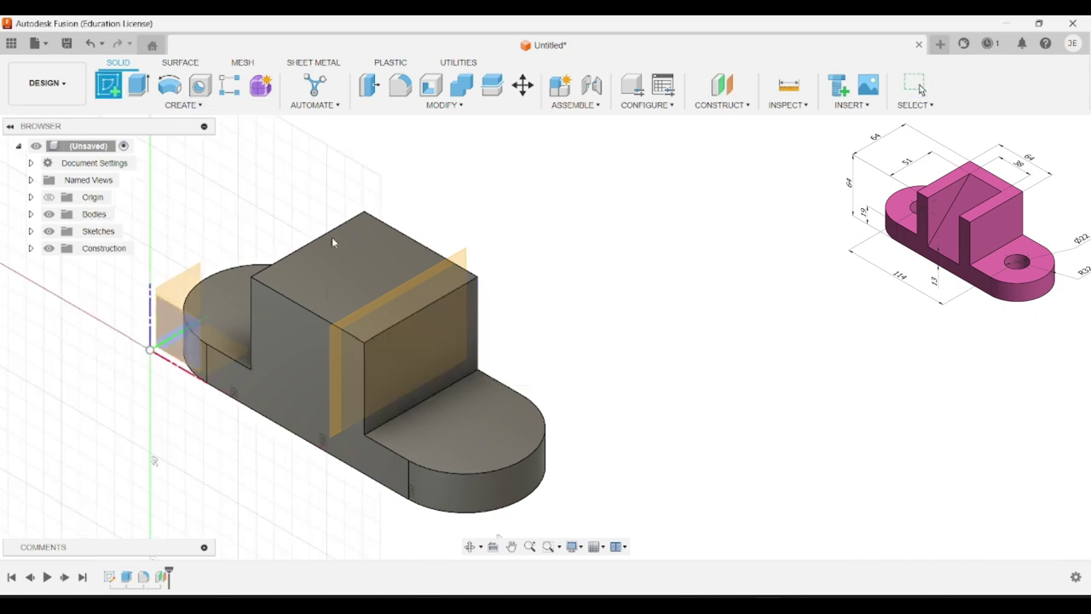
# - Sketch on the offset plane and draw a closed triangle in the block's upper-left corner
pyautogui.click(394, 298)
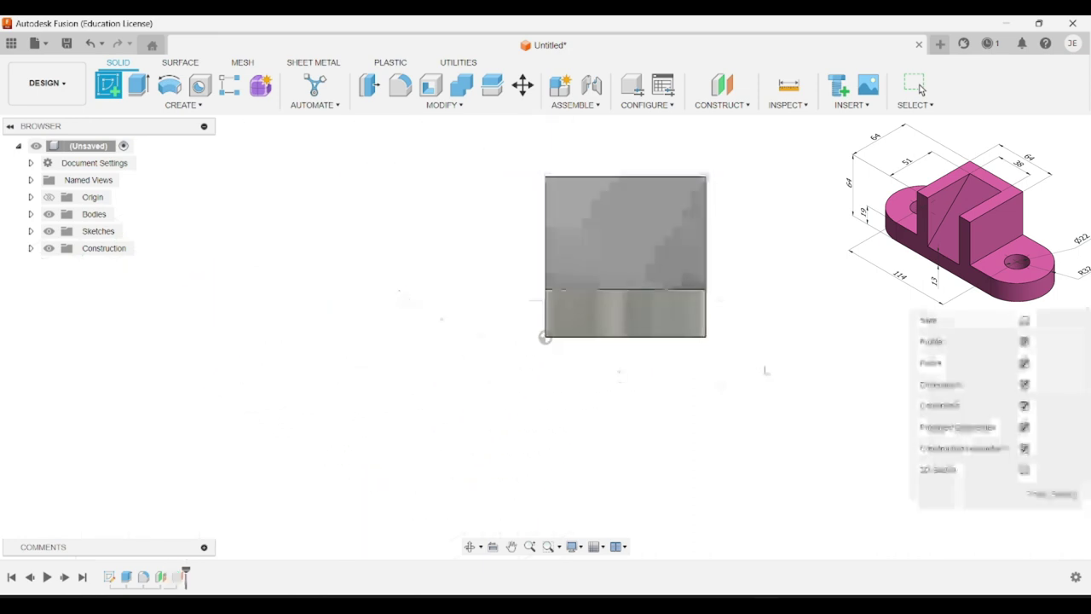
pyautogui.moveTo(767, 337)
pyautogui.mouseDown(button='middle')
pyautogui.moveTo(603, 405)
pyautogui.moveTo(478, 412)
pyautogui.mouseUp(button='middle')
pyautogui.scroll(1, 426, 414)
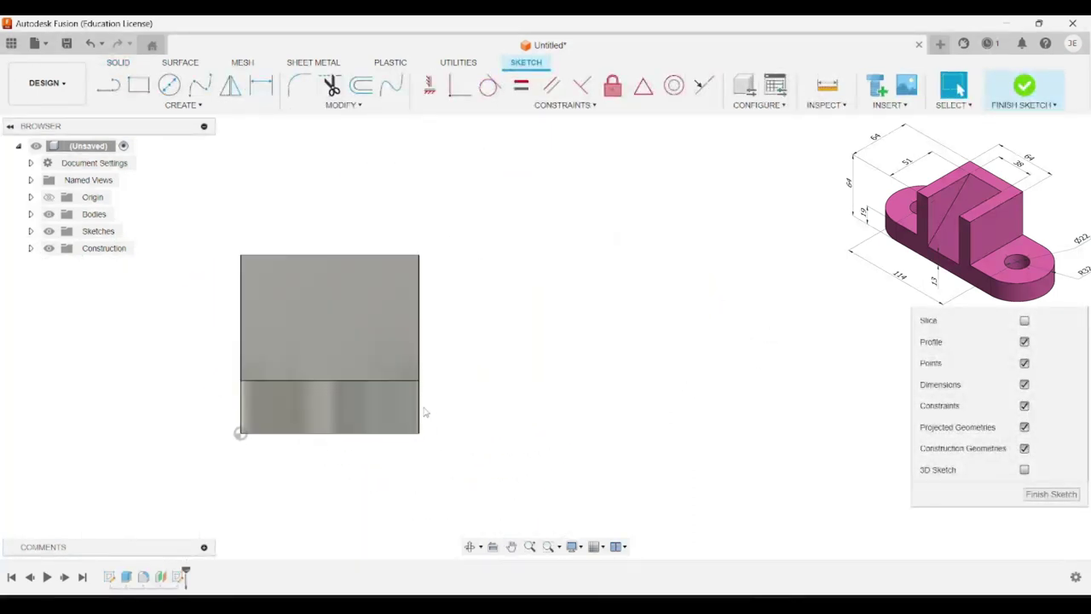
pyautogui.scroll(2, 426, 412)
pyautogui.scroll(1, 441, 407)
pyautogui.moveTo(475, 373); pyautogui.dragTo(540, 424, button='middle')
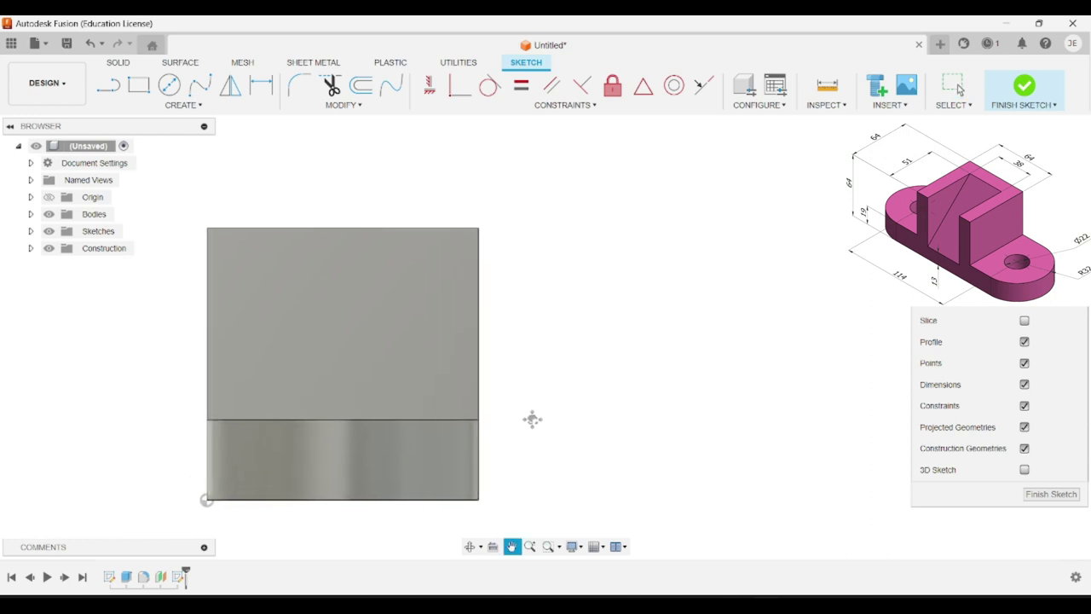
pyautogui.press('l')
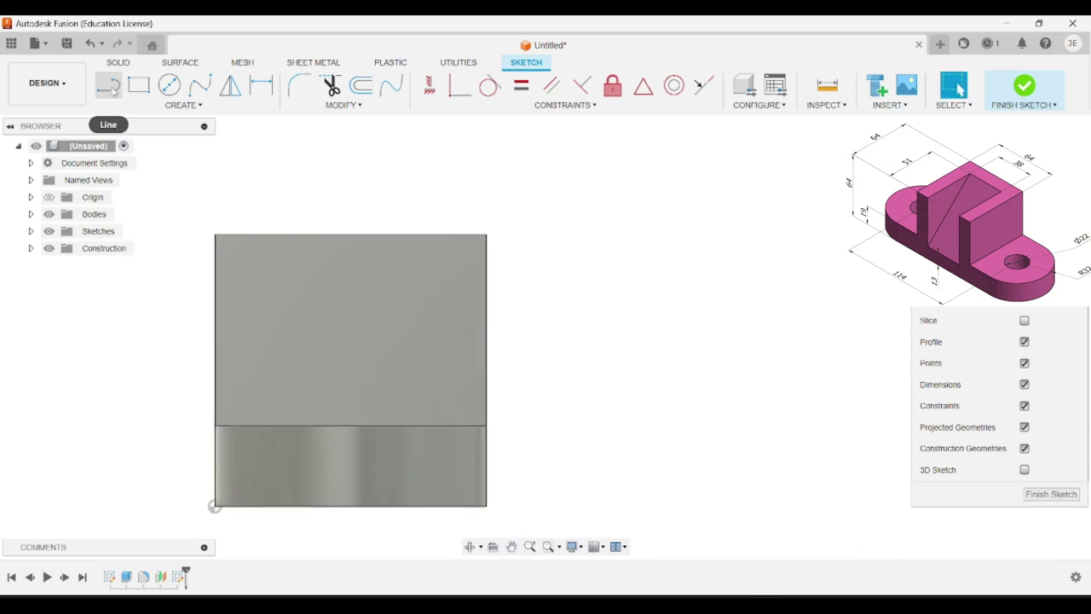
pyautogui.click(384, 259)
pyautogui.click(245, 258)
pyautogui.click(242, 375)
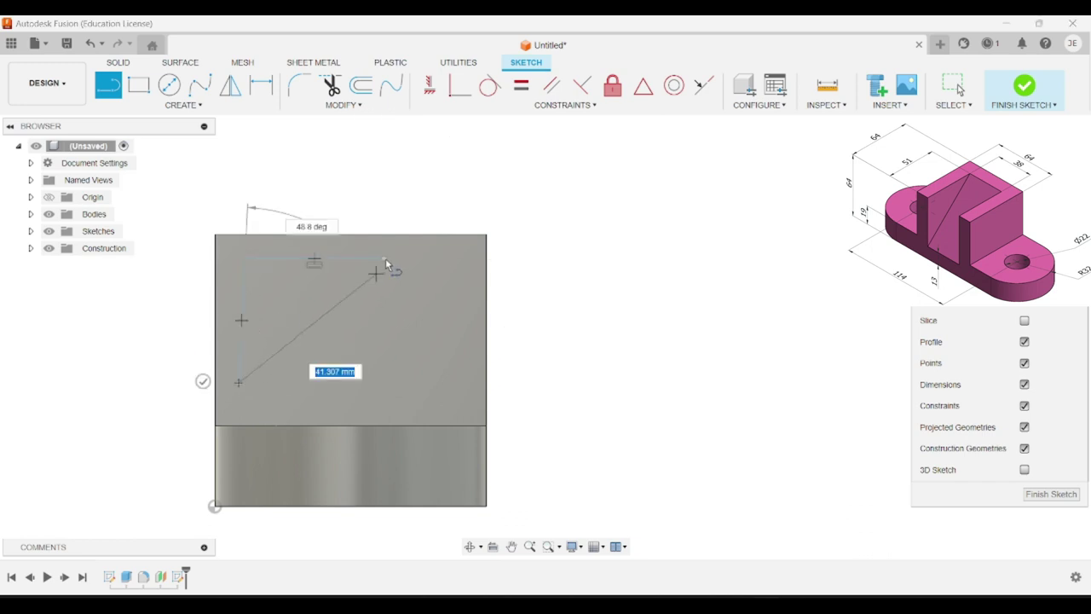
pyautogui.click(384, 258)
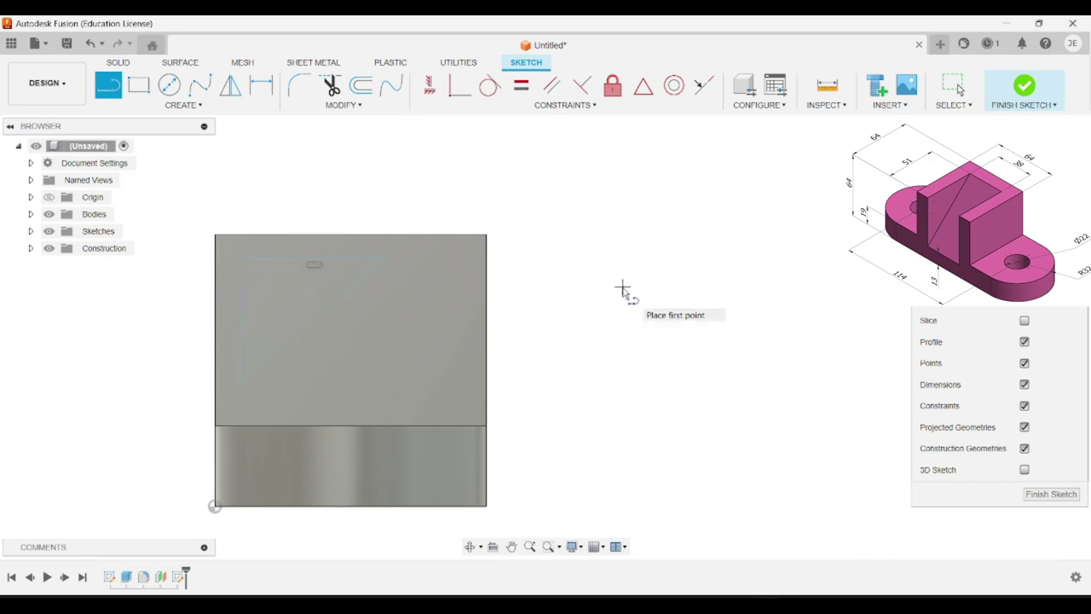
pyautogui.press('Escape')
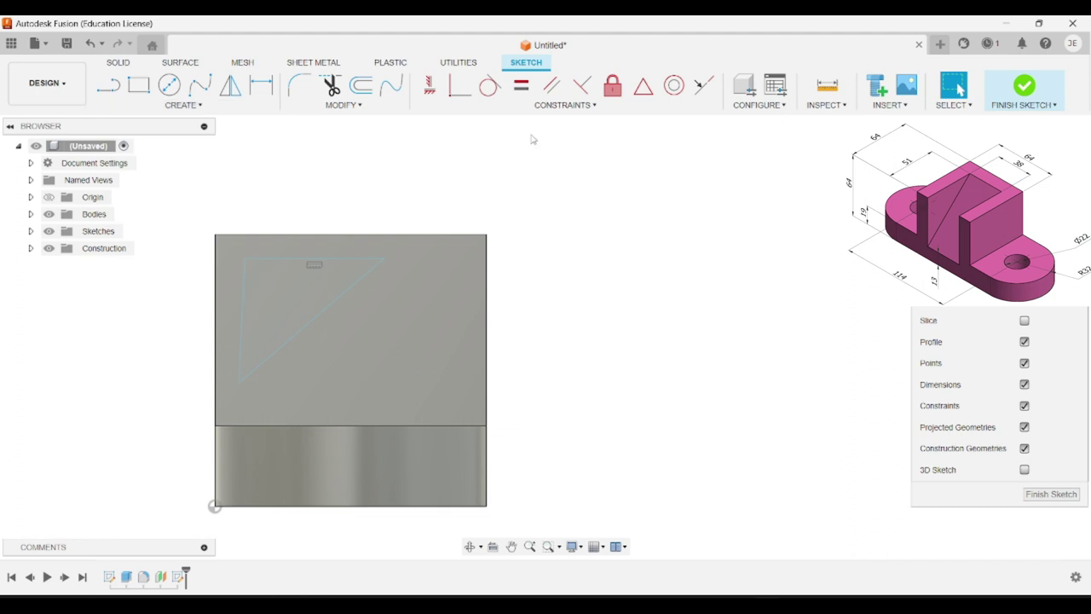
# - Make the triangle's top and vertical lines coincident with the block's top and left edges
pyautogui.click(703, 85)
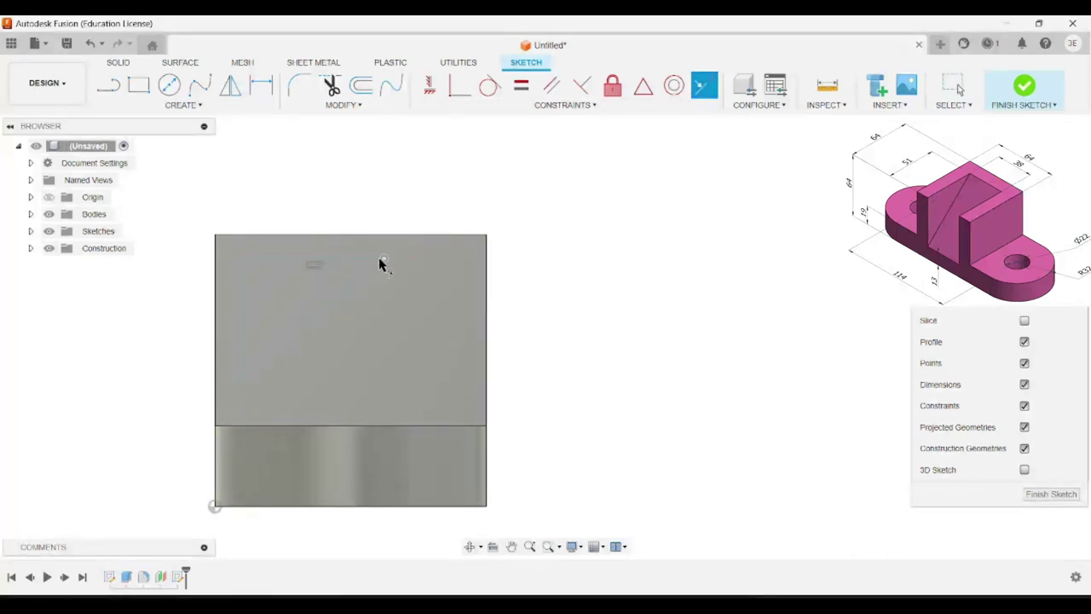
pyautogui.click(353, 259)
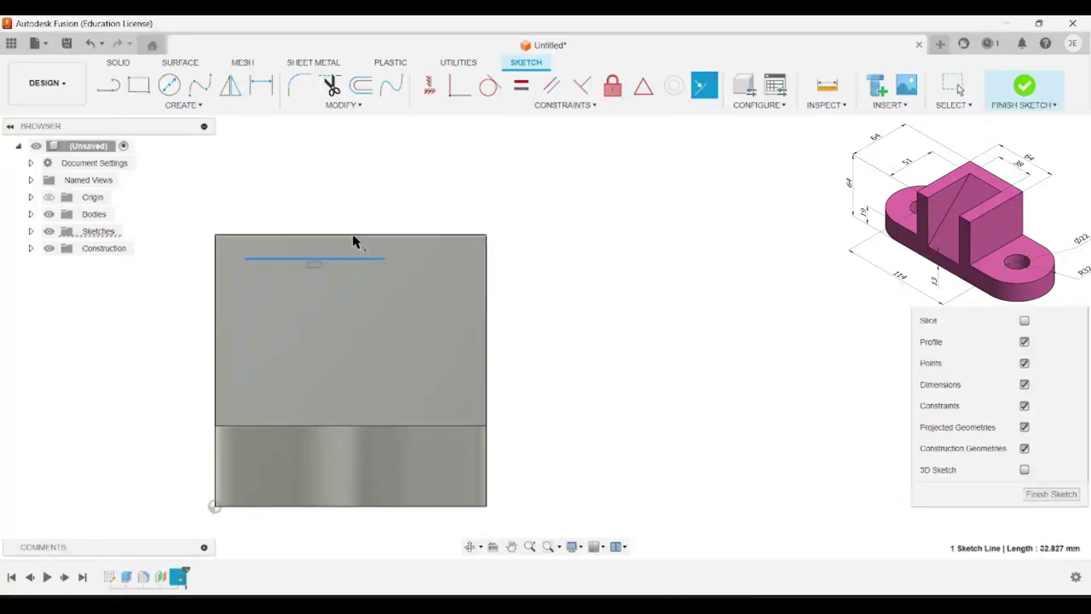
pyautogui.click(370, 236)
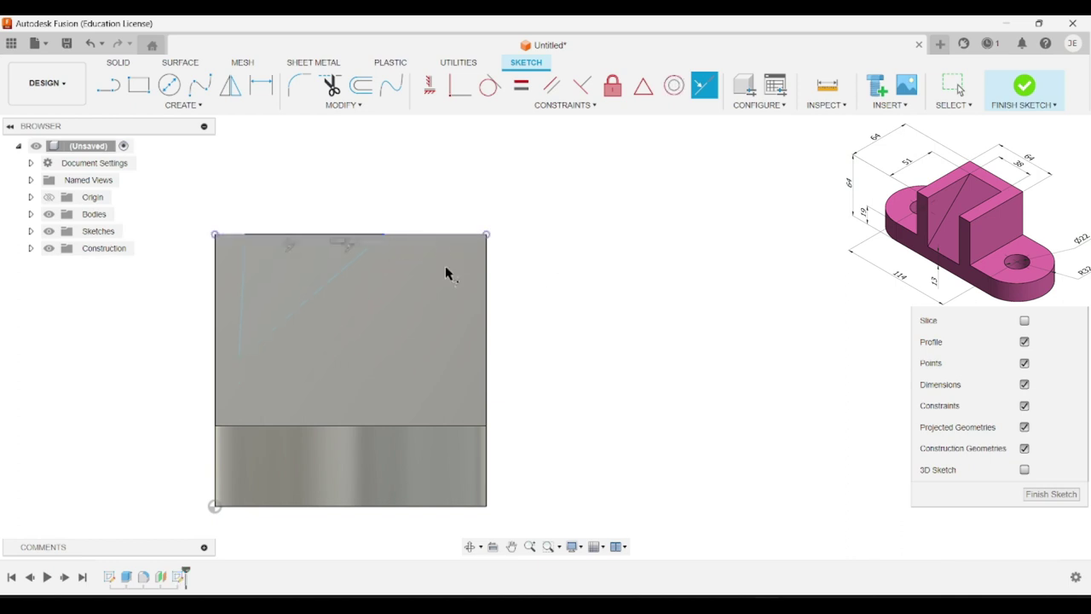
pyautogui.click(241, 294)
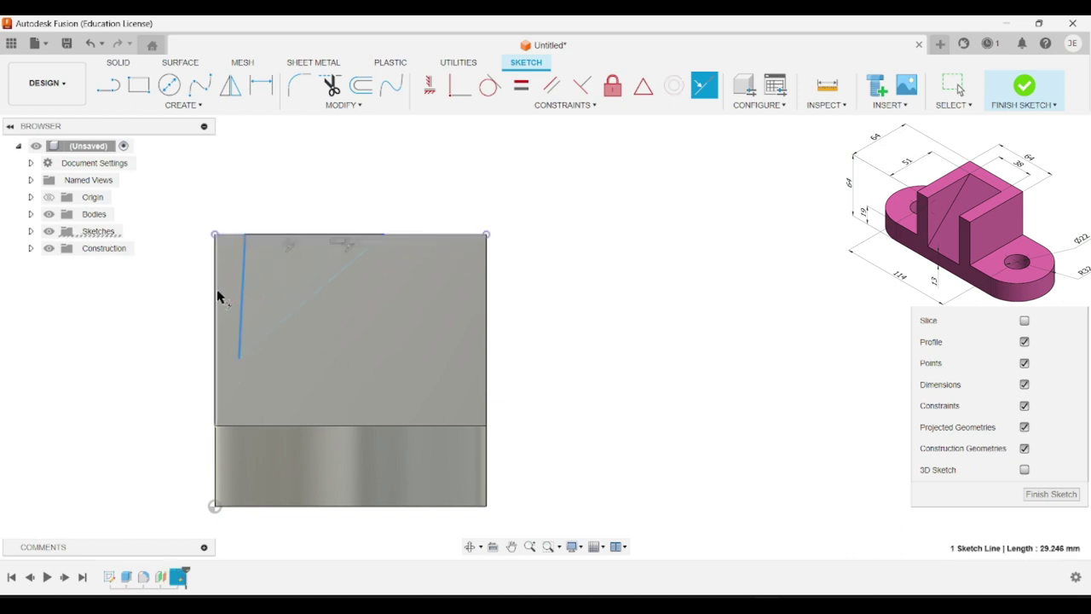
pyautogui.click(216, 292)
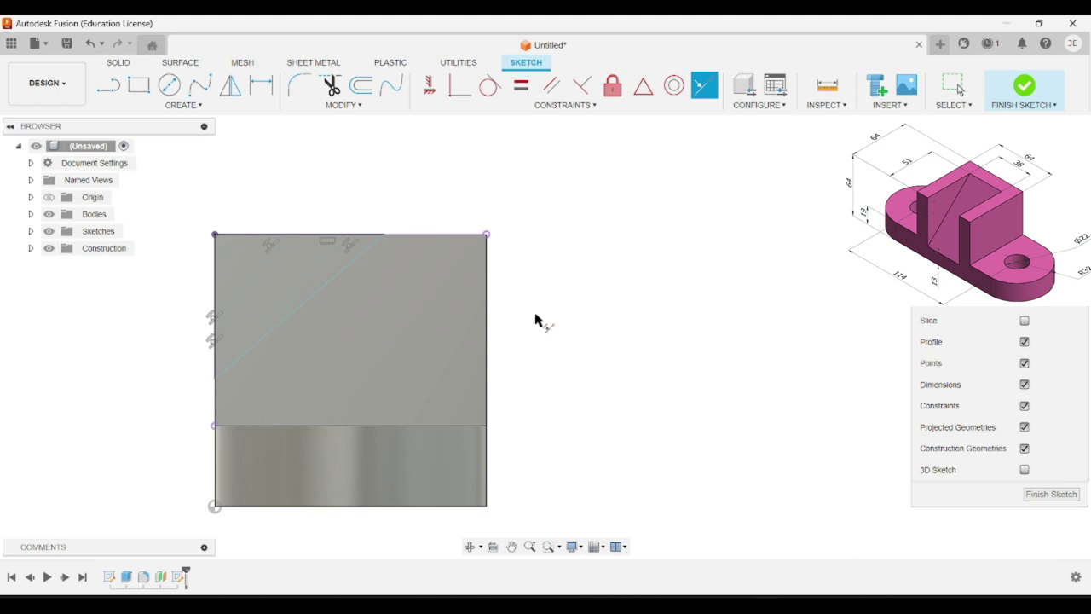
# - Dimension the triangle's vertical side and its top distance from the corner, both 51 mm
pyautogui.click(263, 86)
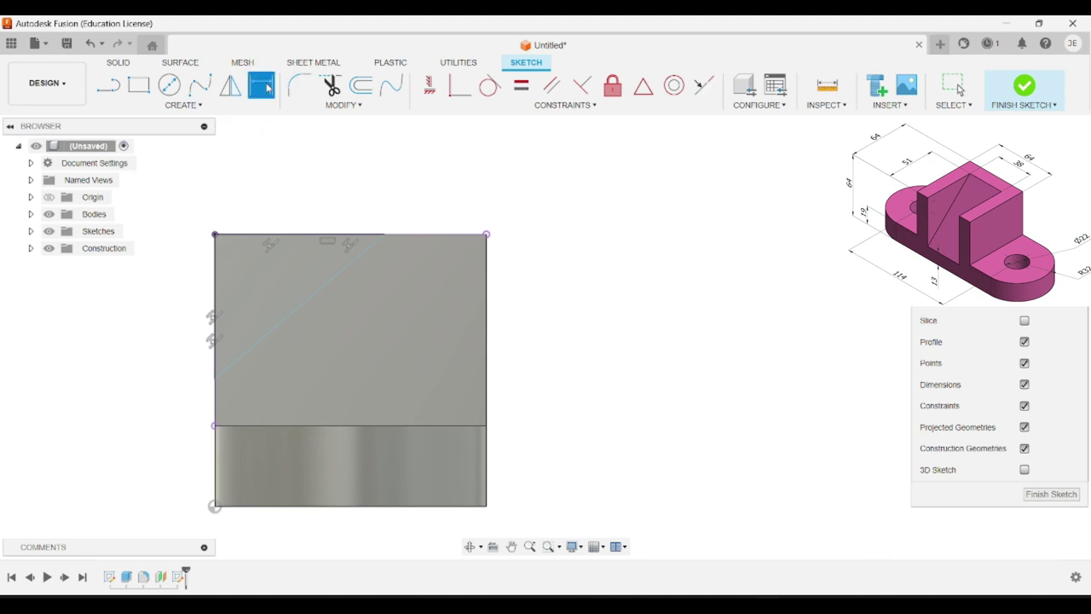
pyautogui.click(217, 265)
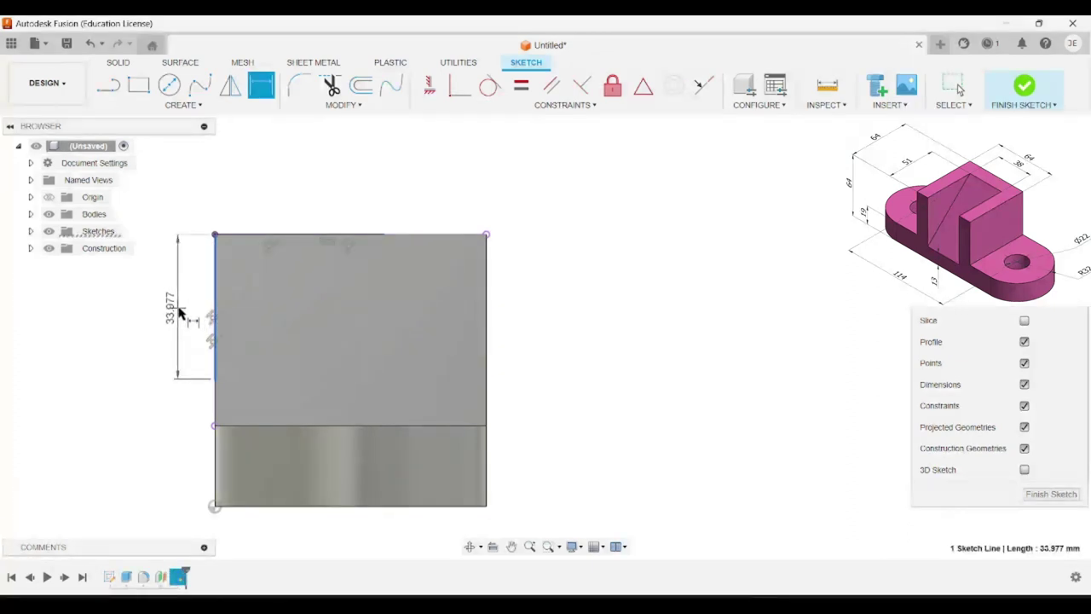
pyautogui.click(179, 308)
pyautogui.write('64-13')
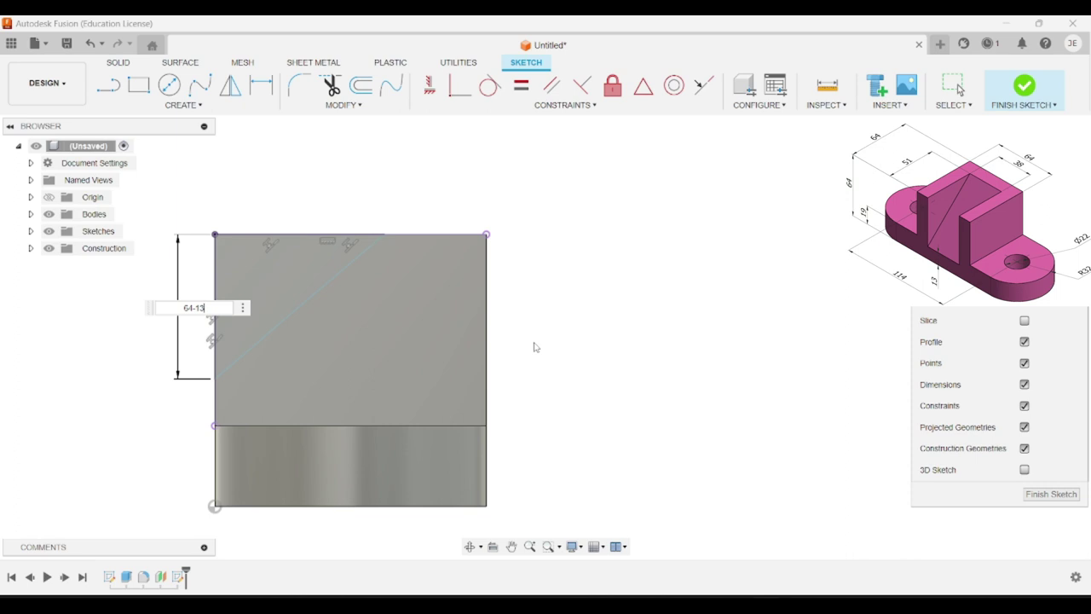
pyautogui.press('Return')
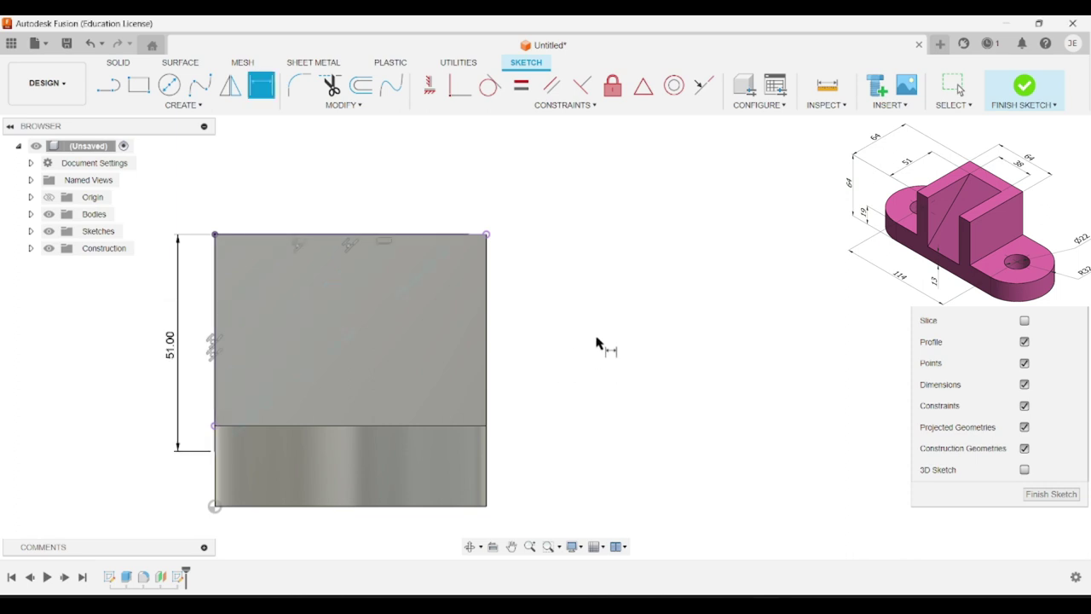
pyautogui.click(402, 236)
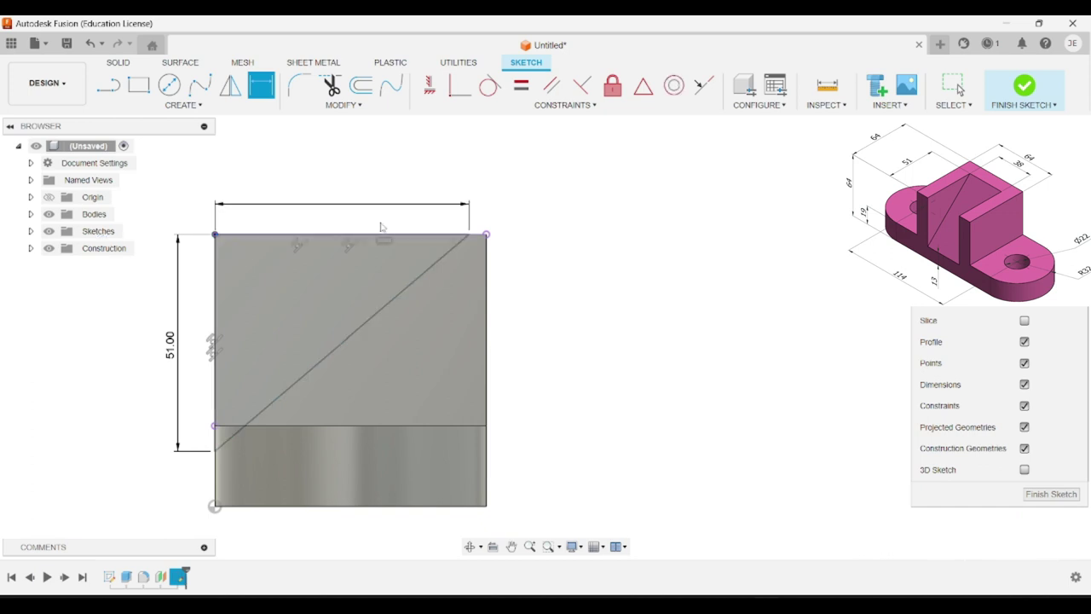
pyautogui.click(381, 227)
pyautogui.write('51')
pyautogui.press('Return')
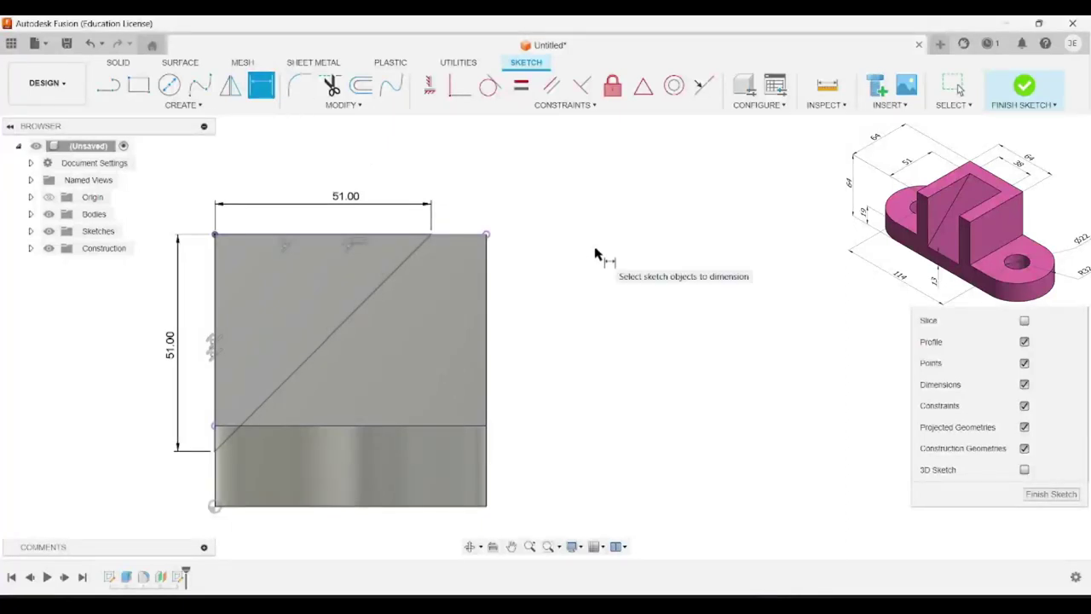
# - Finish the sketch and extrude-cut the triangle profile 38 mm into the block
pyautogui.click(1026, 90)
pyautogui.moveTo(550, 356)
pyautogui.keyDown('shift'); pyautogui.mouseDown(button='middle')
pyautogui.moveTo(578, 356)
pyautogui.moveTo(610, 383)
pyautogui.mouseUp(button='middle'); pyautogui.keyUp('shift')
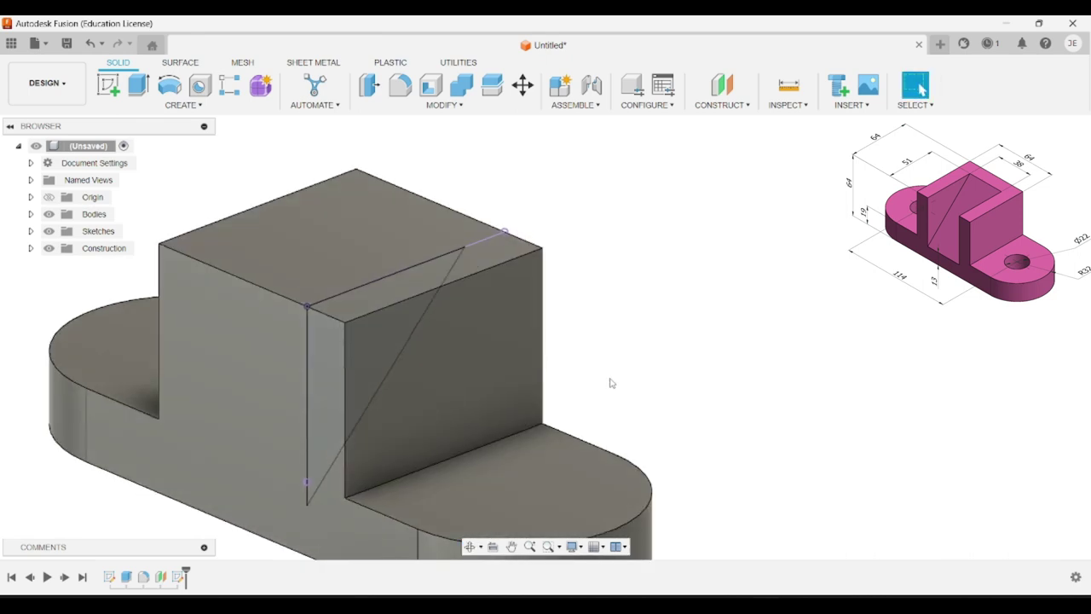
pyautogui.click(139, 84)
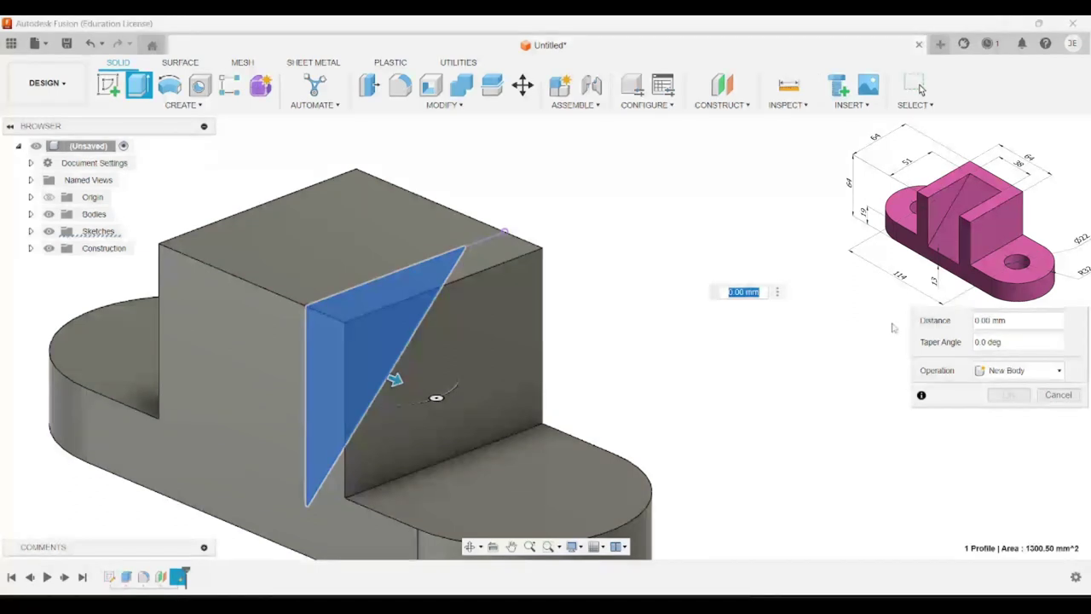
pyautogui.click(978, 321)
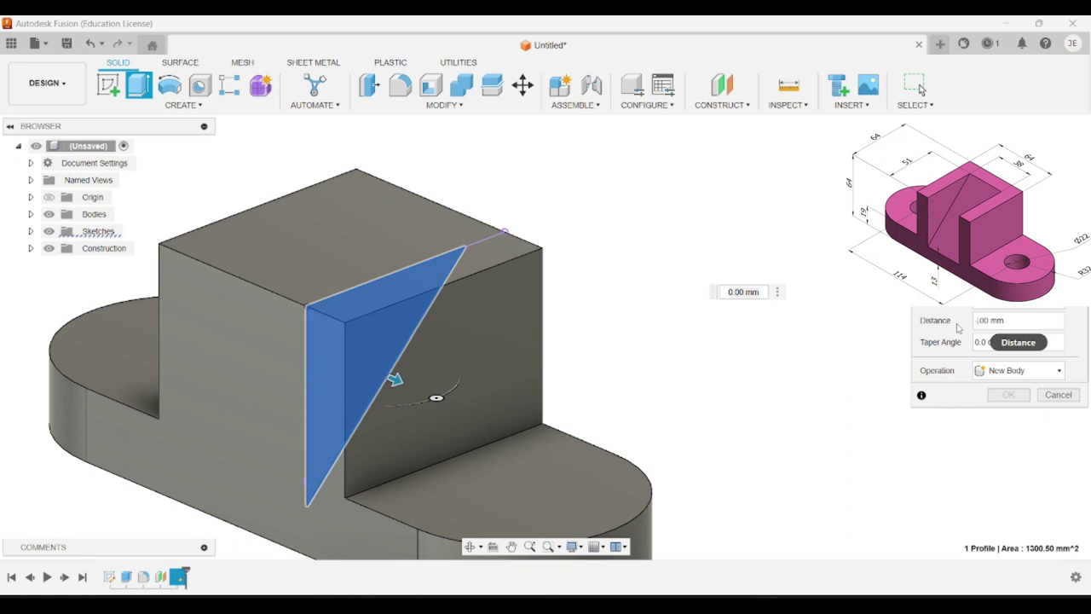
pyautogui.write('8')
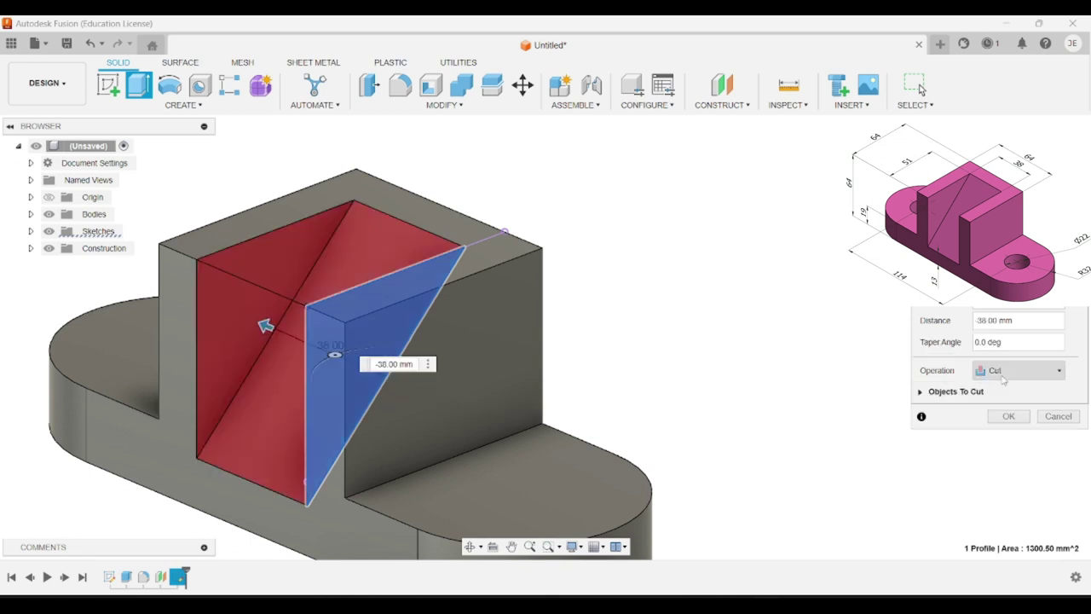
pyautogui.click(1009, 418)
pyautogui.scroll(-2, 481, 391)
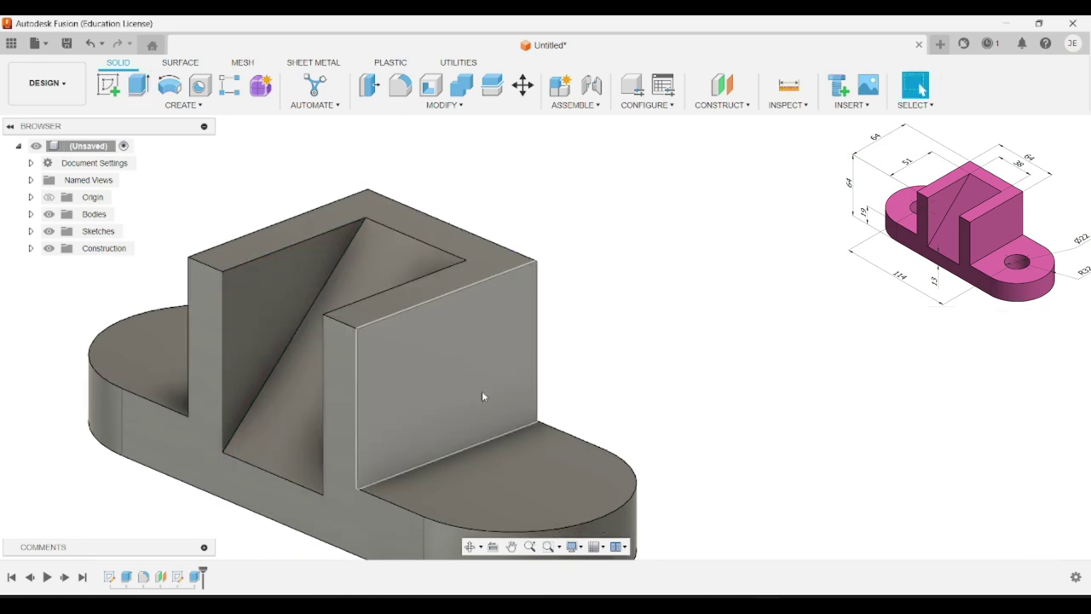
pyautogui.scroll(-2, 482, 391)
pyautogui.moveTo(648, 403)
pyautogui.keyDown('shift'); pyautogui.mouseDown(button='middle')
pyautogui.moveTo(663, 353)
pyautogui.moveTo(653, 387)
pyautogui.moveTo(635, 396)
pyautogui.moveTo(650, 339)
pyautogui.mouseUp(button='middle'); pyautogui.keyUp('shift')
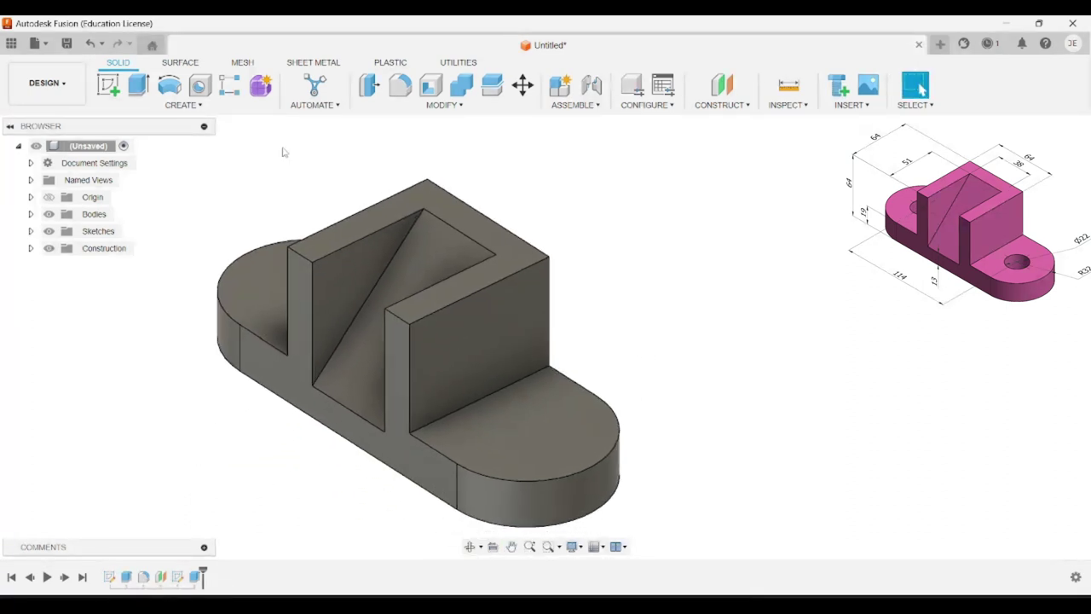
# - Sketch on the base's top face and draw a center-diameter circle in each rounded end
pyautogui.click(113, 92)
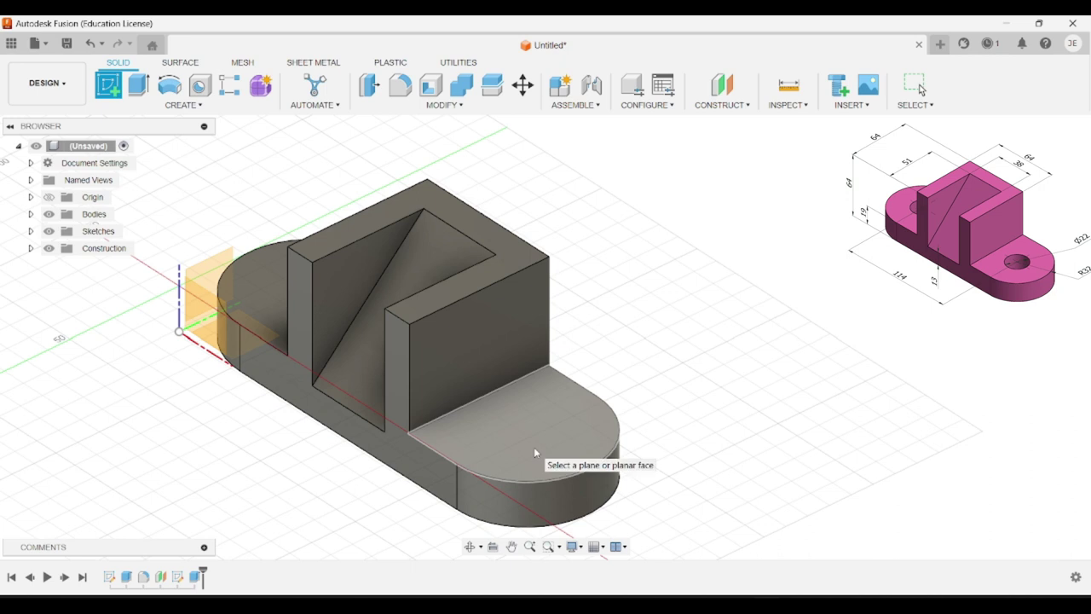
pyautogui.click(534, 446)
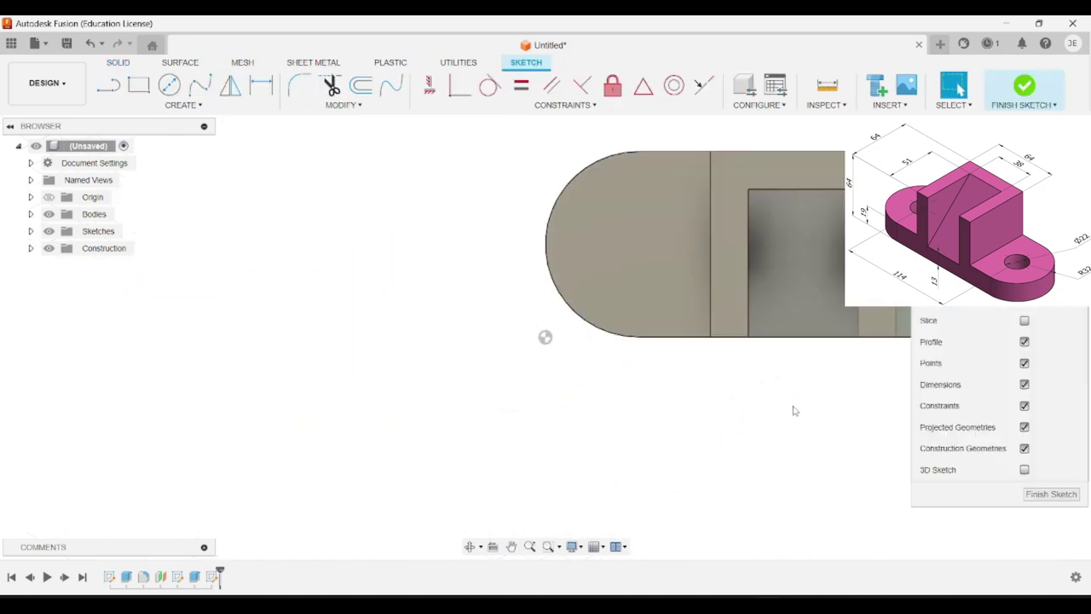
pyautogui.moveTo(802, 399); pyautogui.dragTo(357, 556, button='middle')
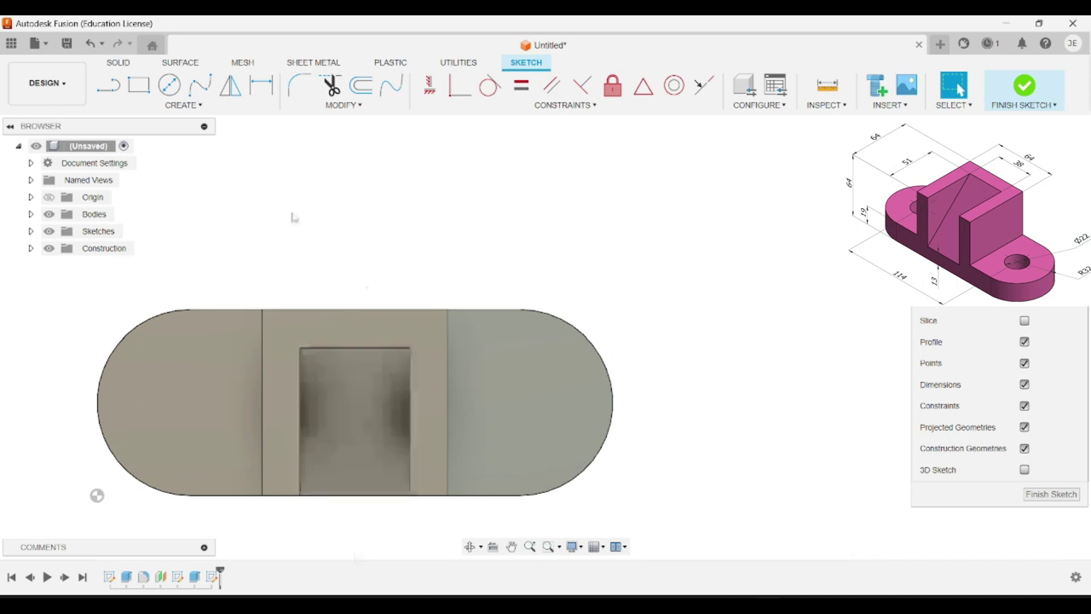
pyautogui.click(169, 85)
pyautogui.click(512, 384)
pyautogui.click(524, 397)
pyautogui.click(165, 451)
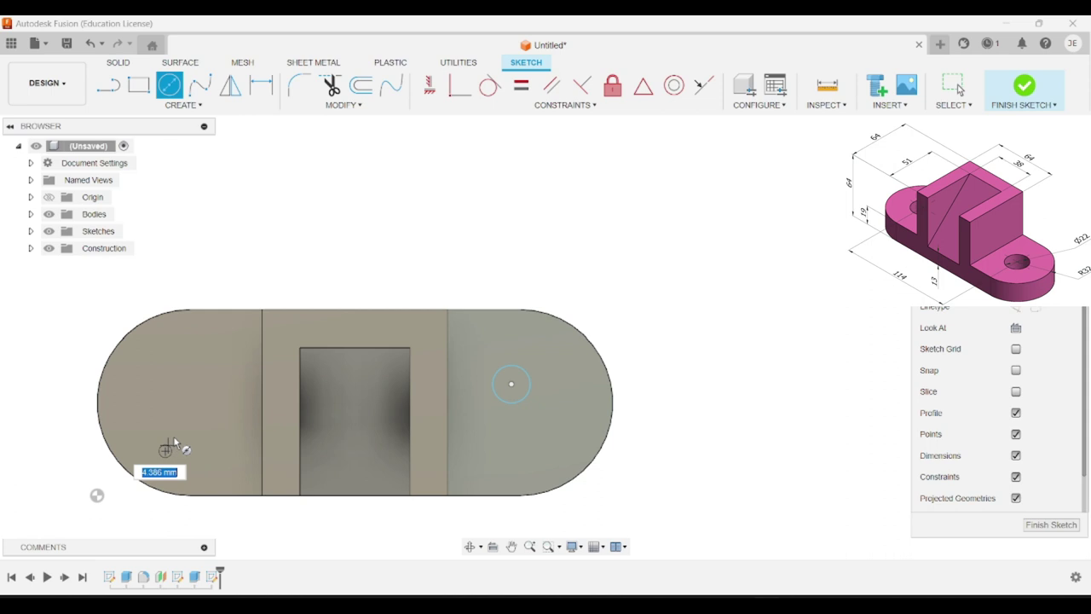
pyautogui.click(183, 443)
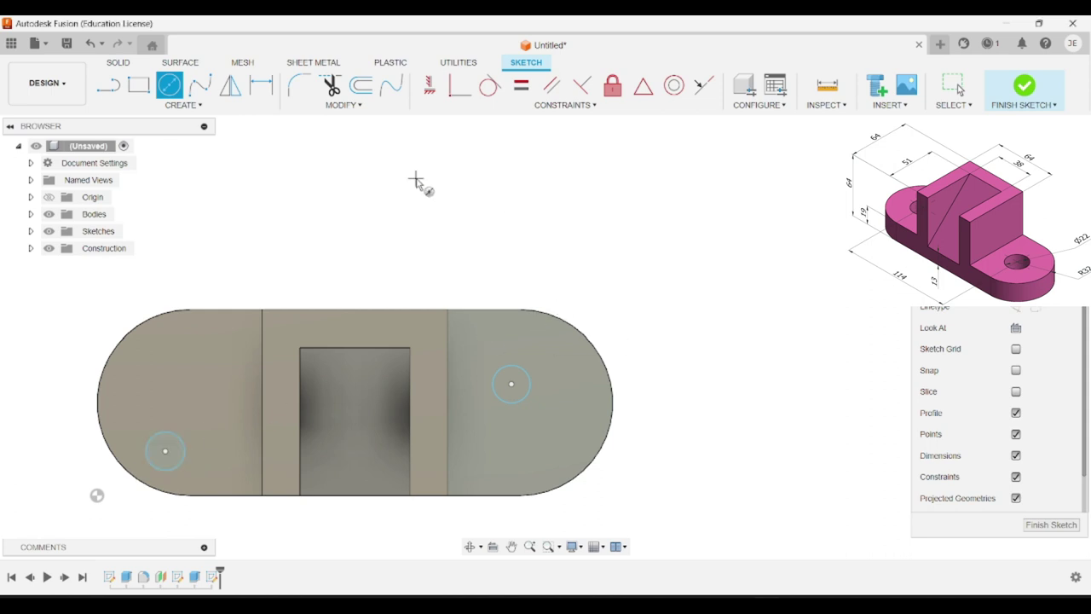
# - Dimension the right circle's diameter to 22 mm
pyautogui.click(261, 84)
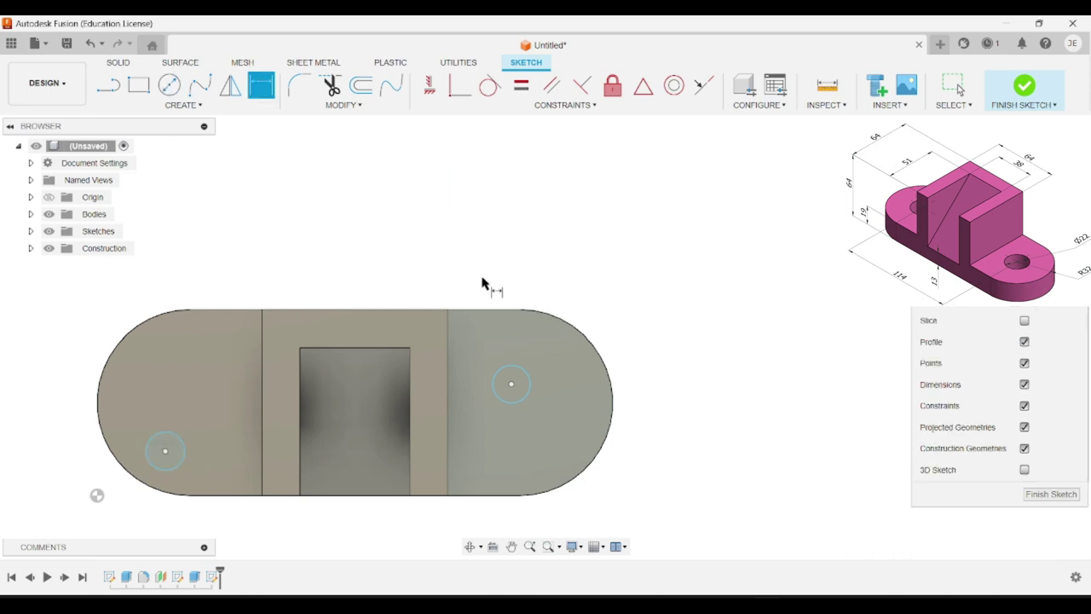
pyautogui.click(526, 378)
pyautogui.click(630, 269)
pyautogui.write('12')
pyautogui.press('Return')
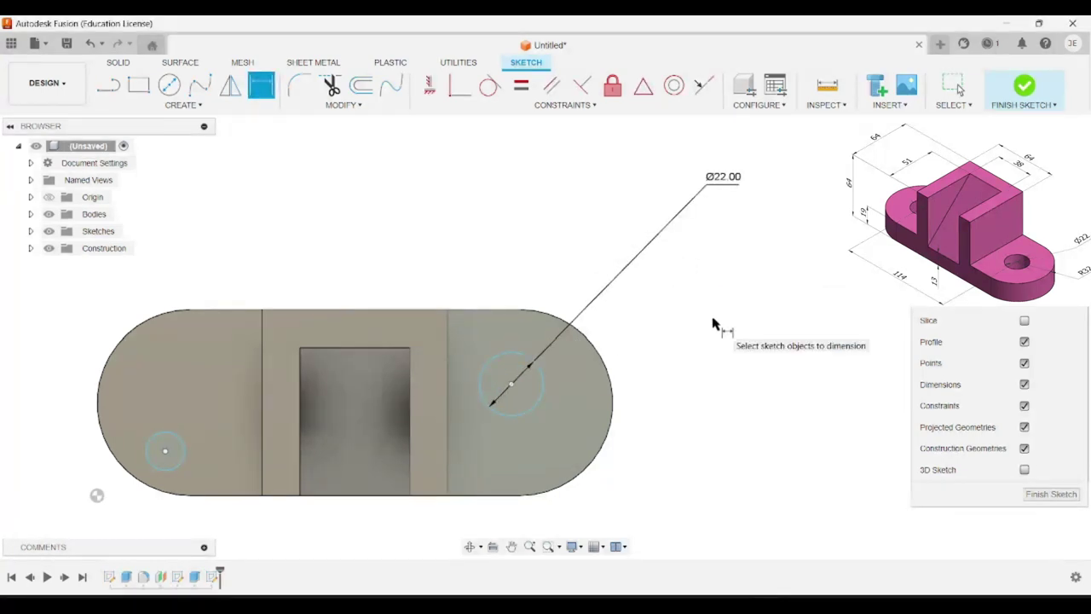
pyautogui.press('Escape')
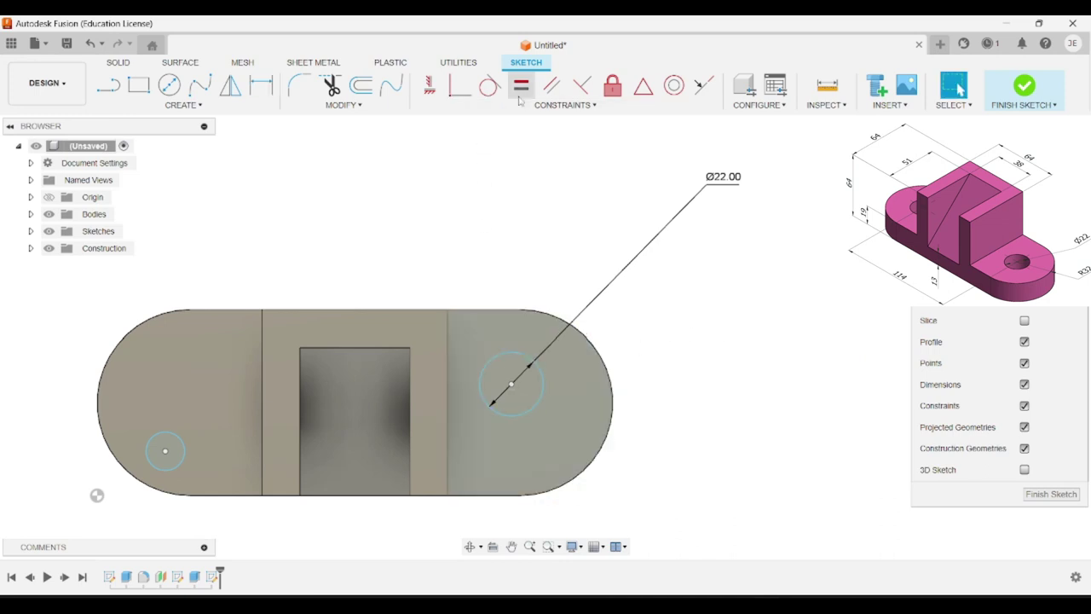
# - Make the left circle equal in size to the 22 mm right circle
pyautogui.click(521, 85)
pyautogui.click(543, 393)
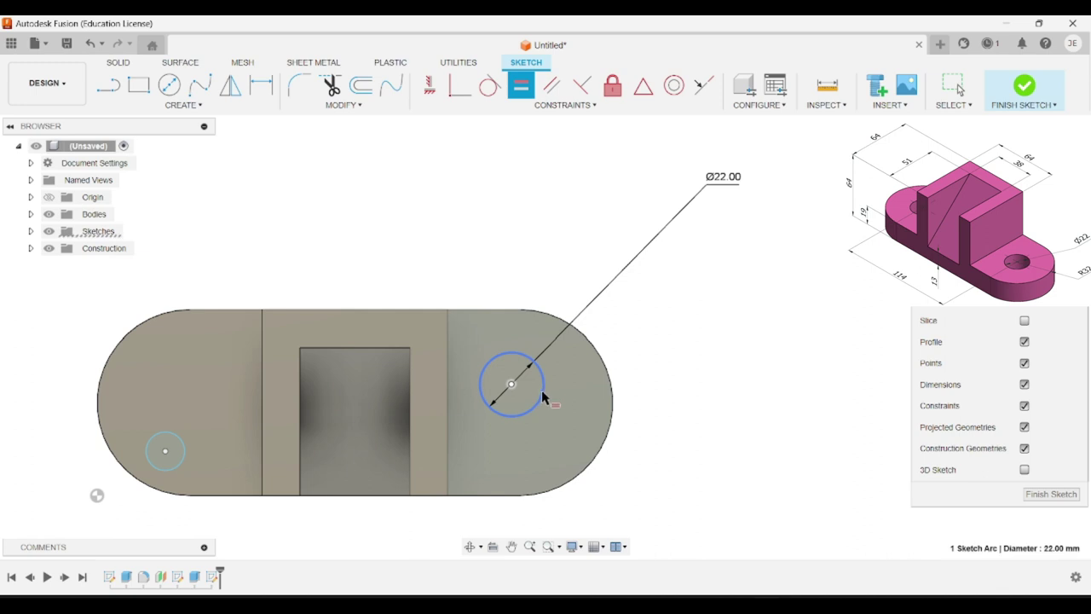
pyautogui.click(169, 432)
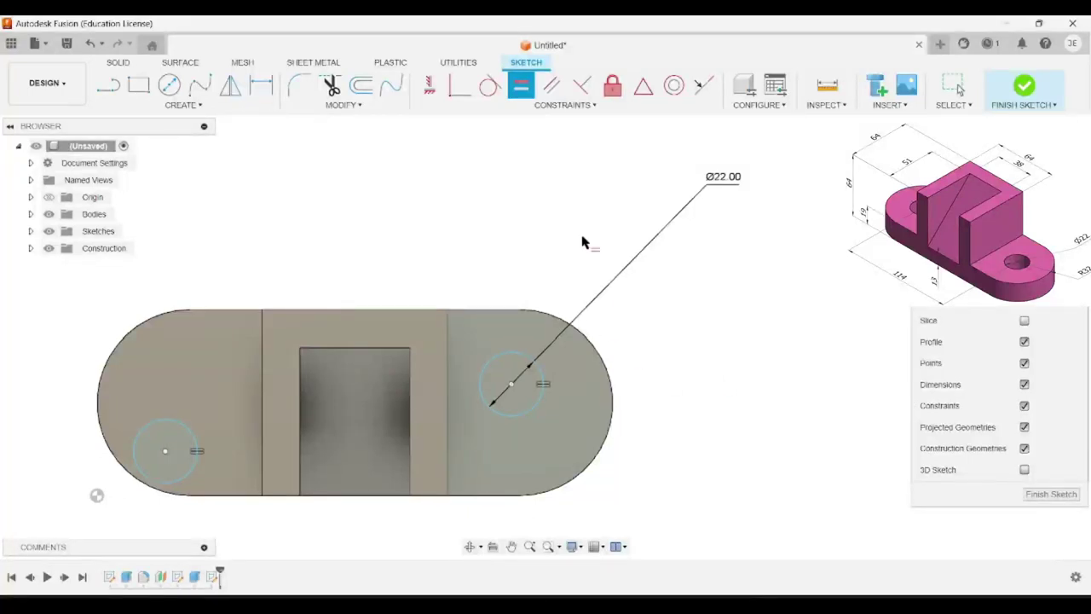
# - Make each circle concentric with the arc of its rounded base end
pyautogui.click(674, 85)
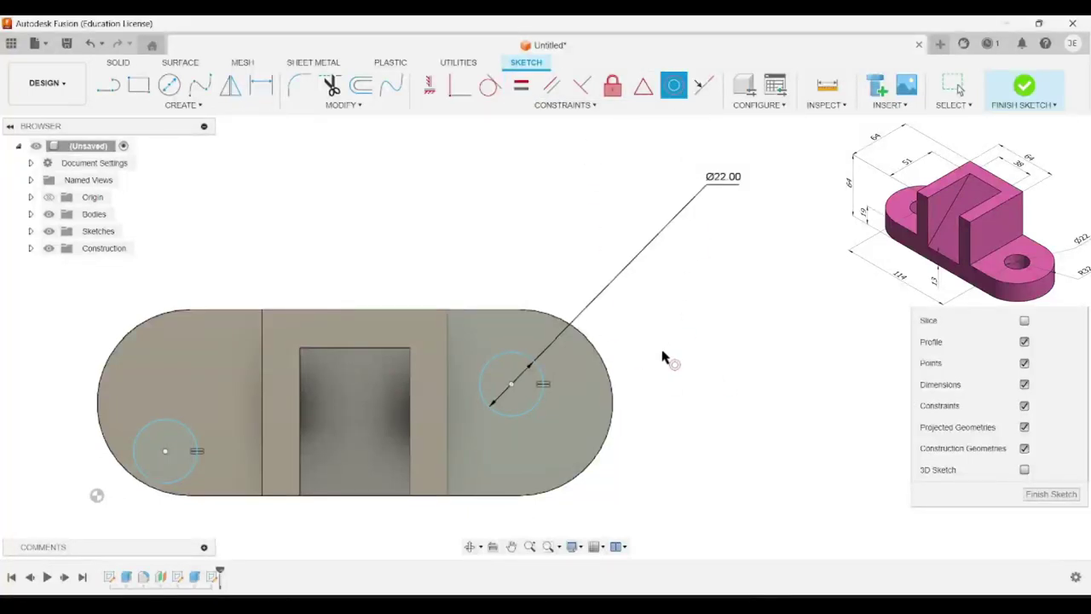
pyautogui.click(539, 373)
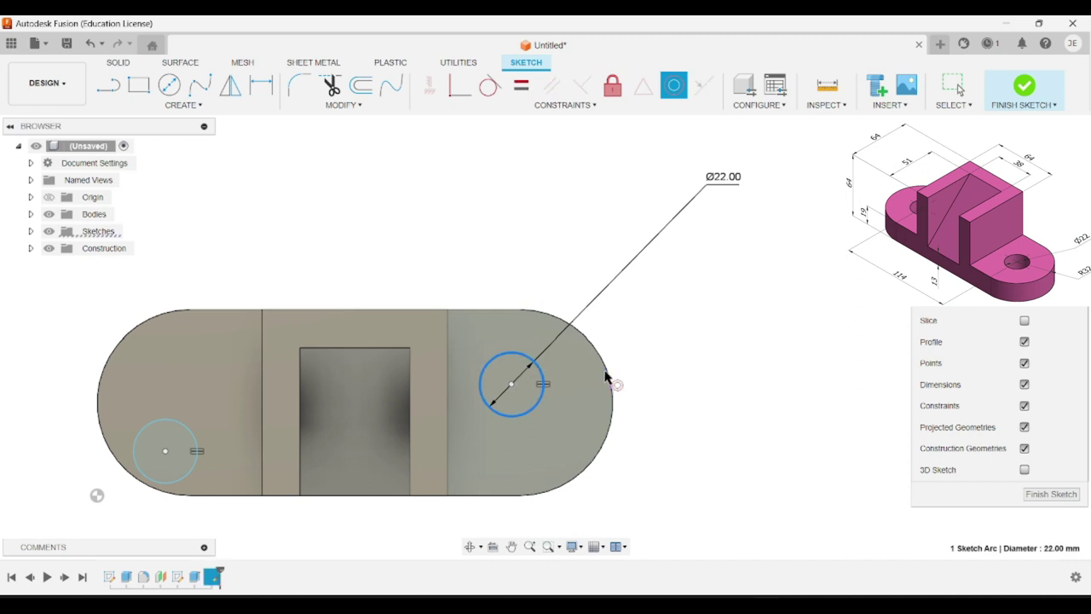
pyautogui.click(614, 383)
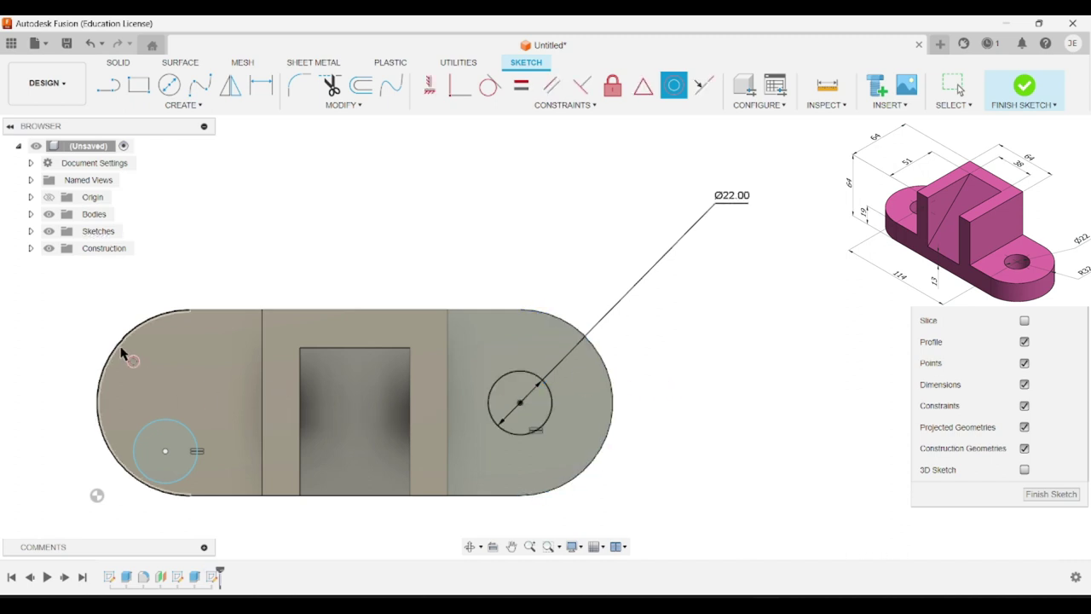
pyautogui.click(156, 440)
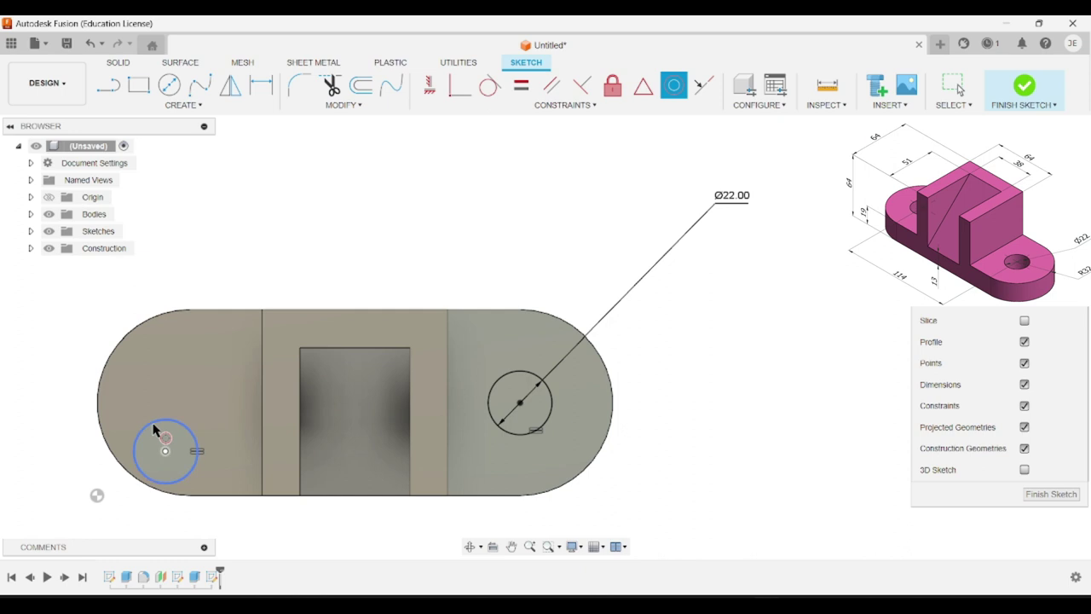
pyautogui.click(115, 356)
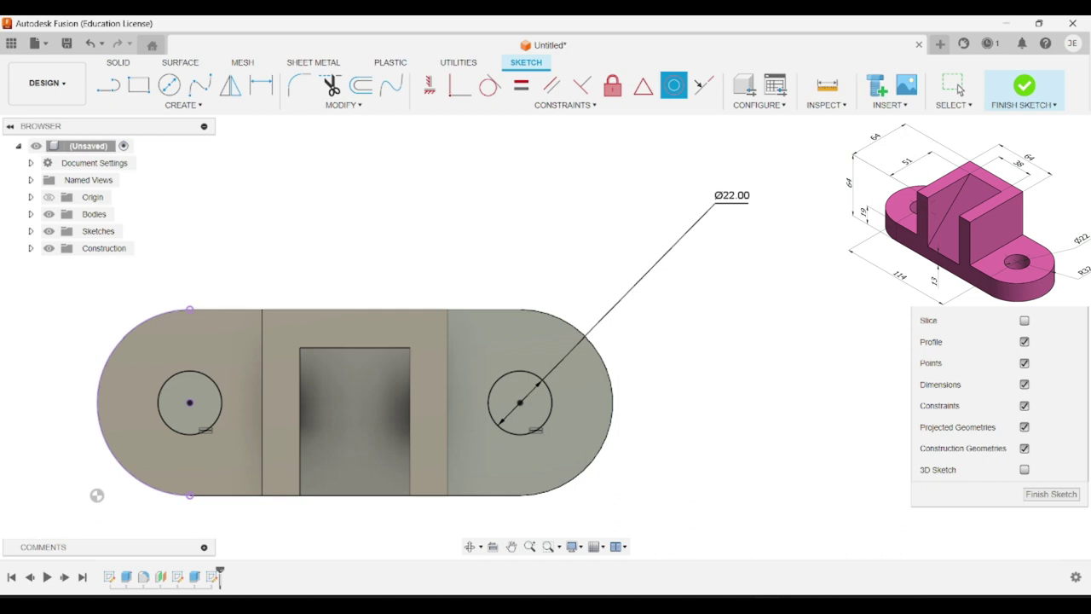
# - Finish the sketch and extrude both circle profiles downward as a Cut through All
pyautogui.click(1025, 86)
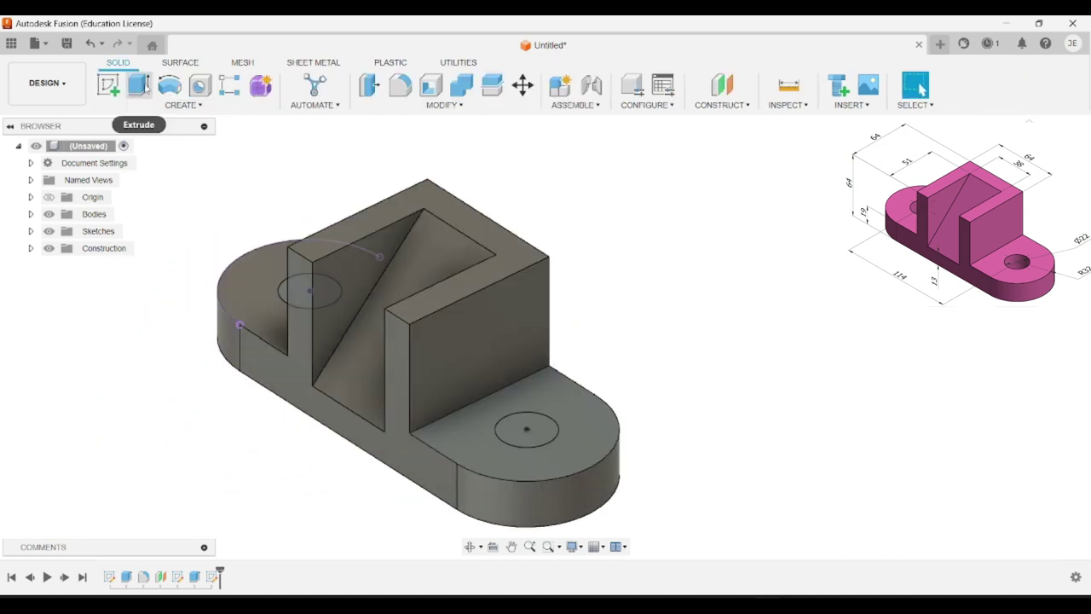
pyautogui.click(143, 85)
pyautogui.click(526, 430)
pyautogui.click(295, 294)
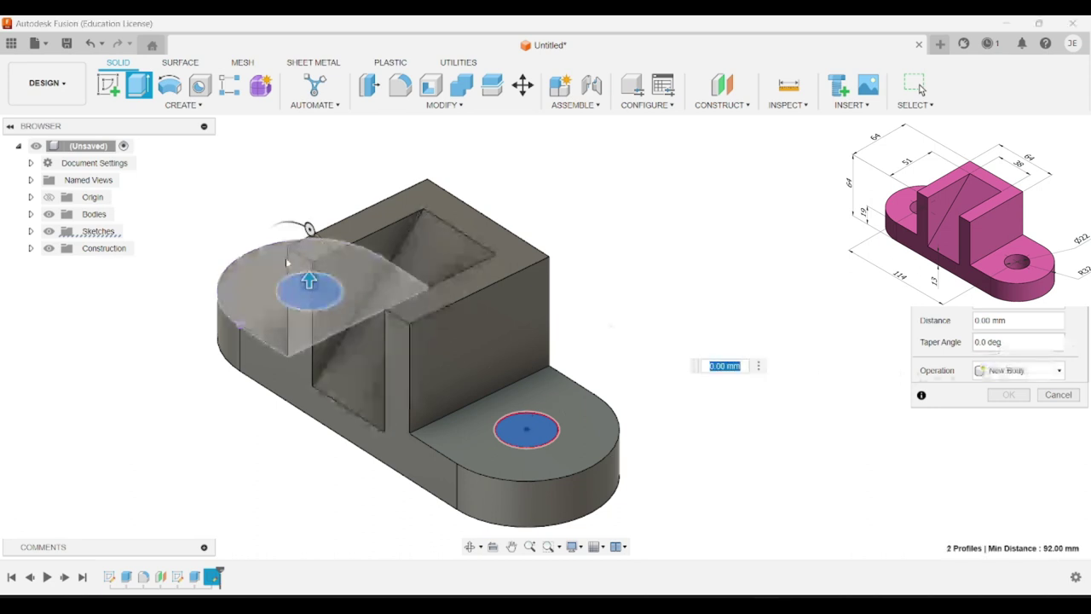
pyautogui.moveTo(309, 292); pyautogui.dragTo(310, 349)
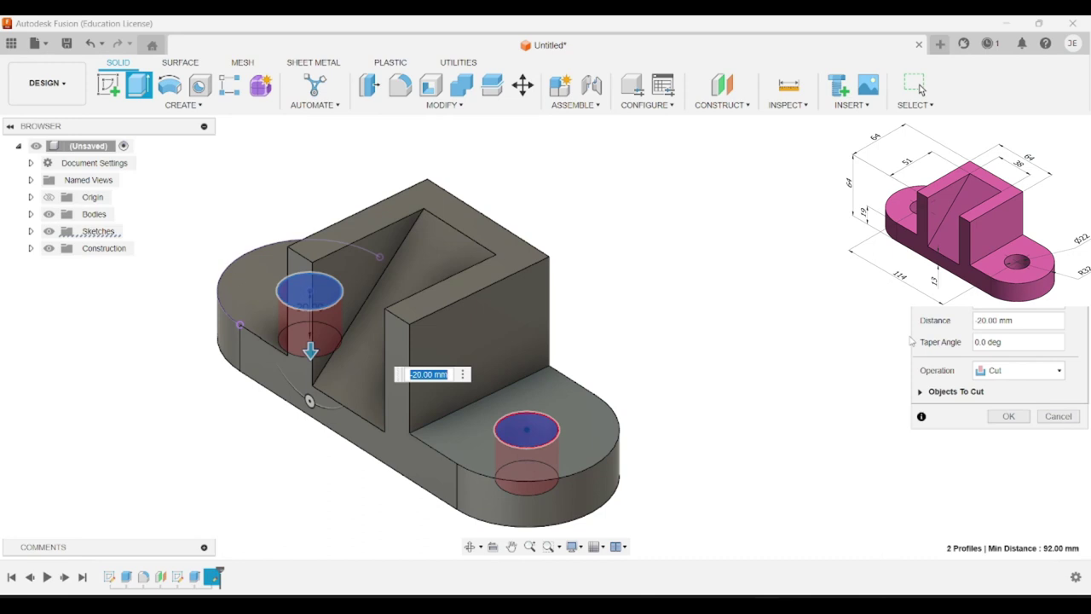
pyautogui.click(1062, 307)
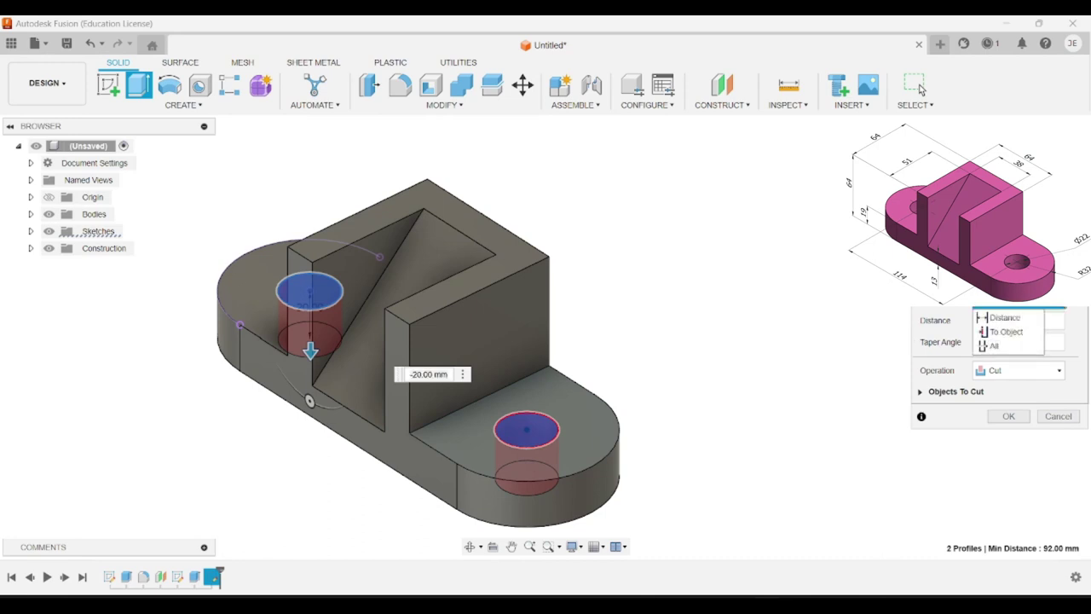
pyautogui.click(994, 348)
pyautogui.click(1010, 416)
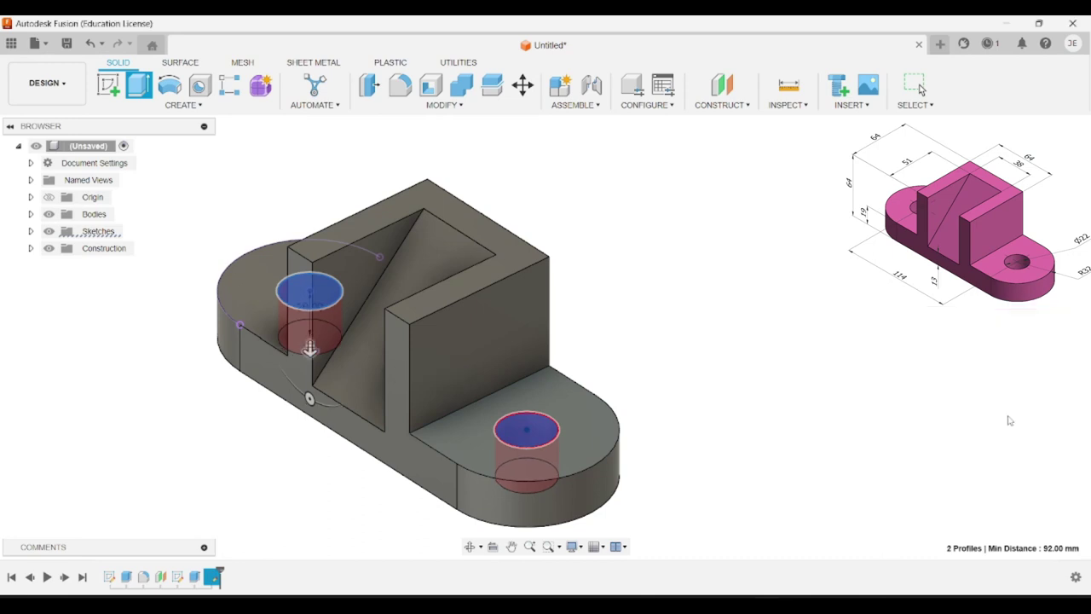